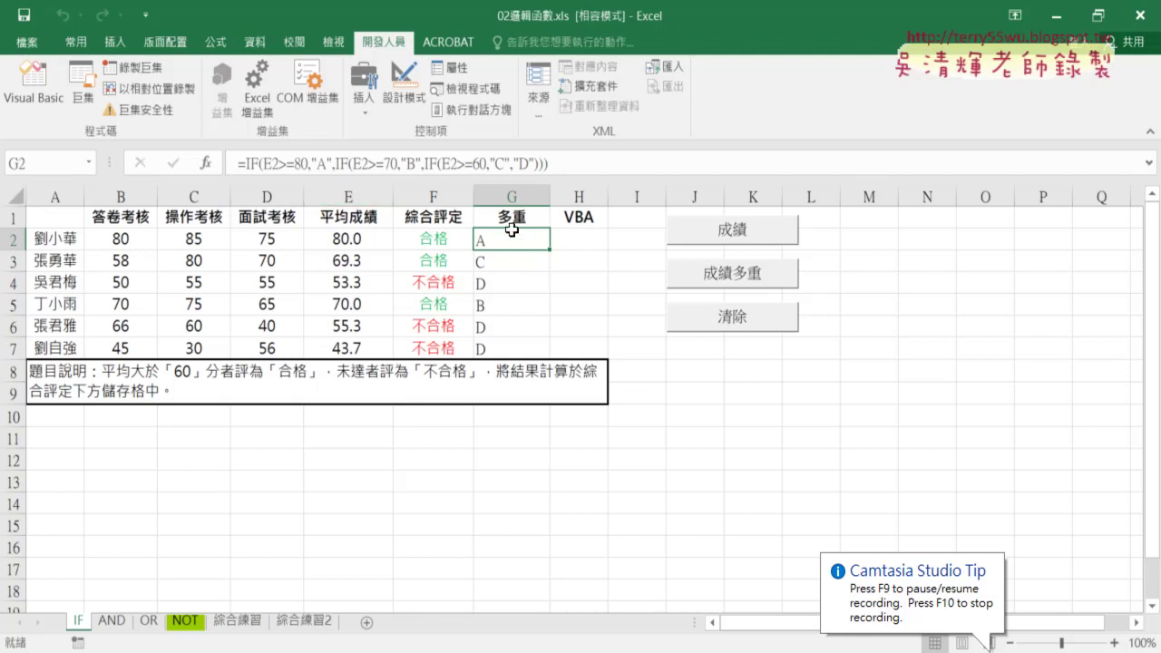
# - Clear the old letter grades from G2:G7 and start inserting a function into G2
pyautogui.moveTo(512, 234); pyautogui.dragTo(521, 345)
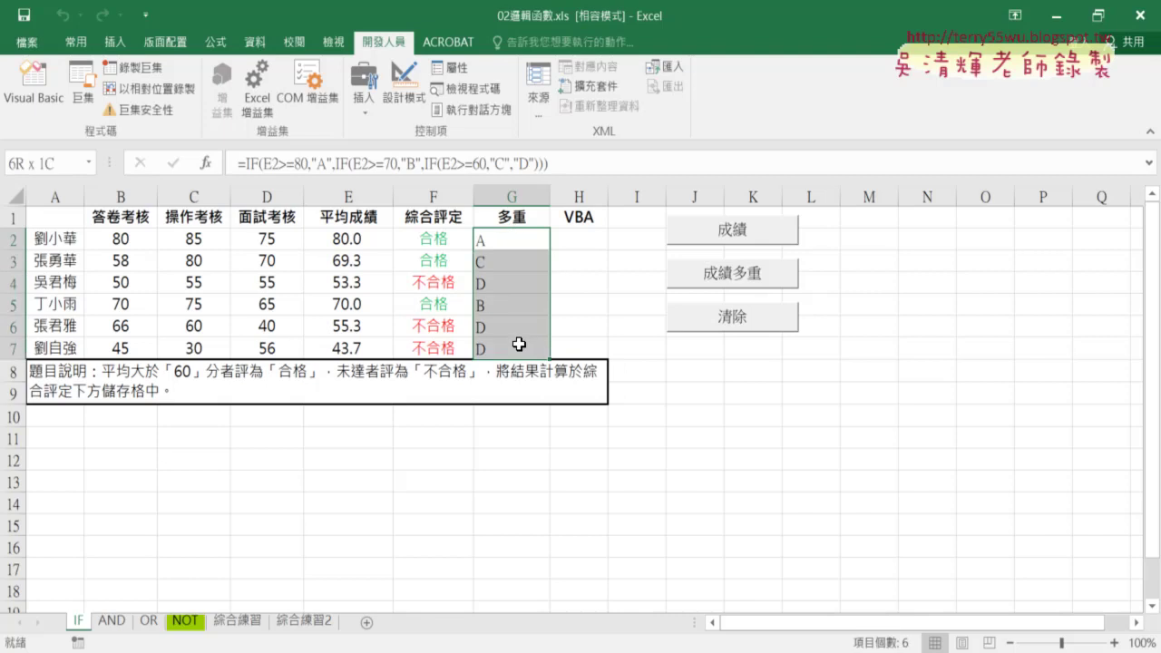
pyautogui.press('Delete')
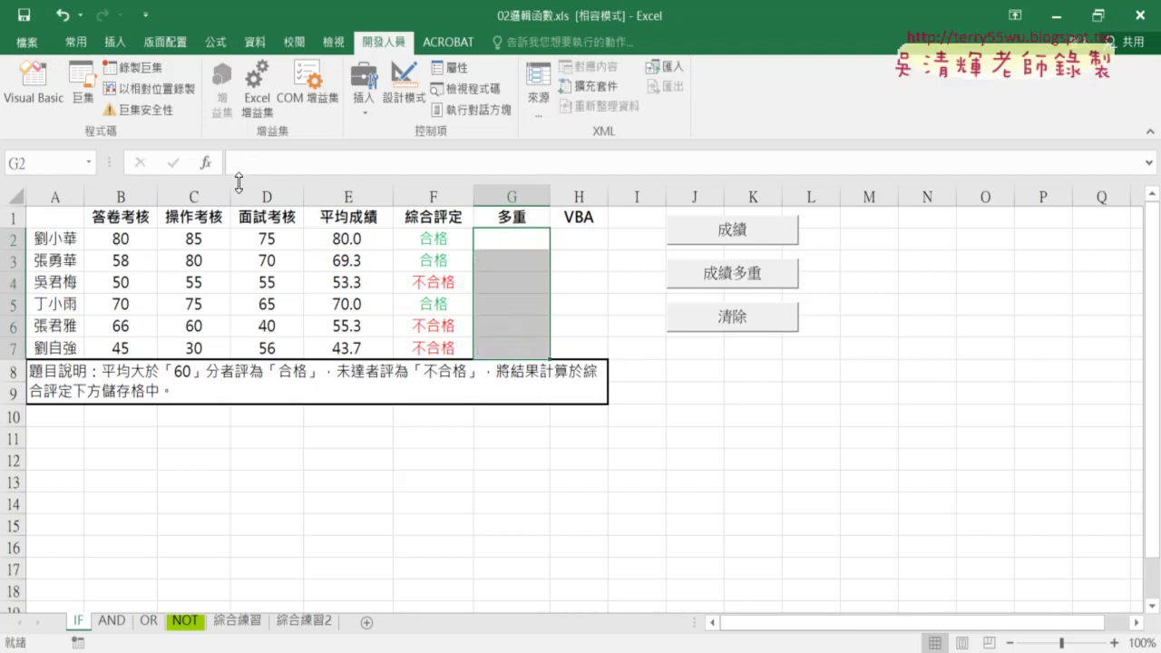
pyautogui.click(206, 164)
# - Start an IF in G2 with test E2>=80 and true result "A"
pyautogui.doubleClick(490, 272)
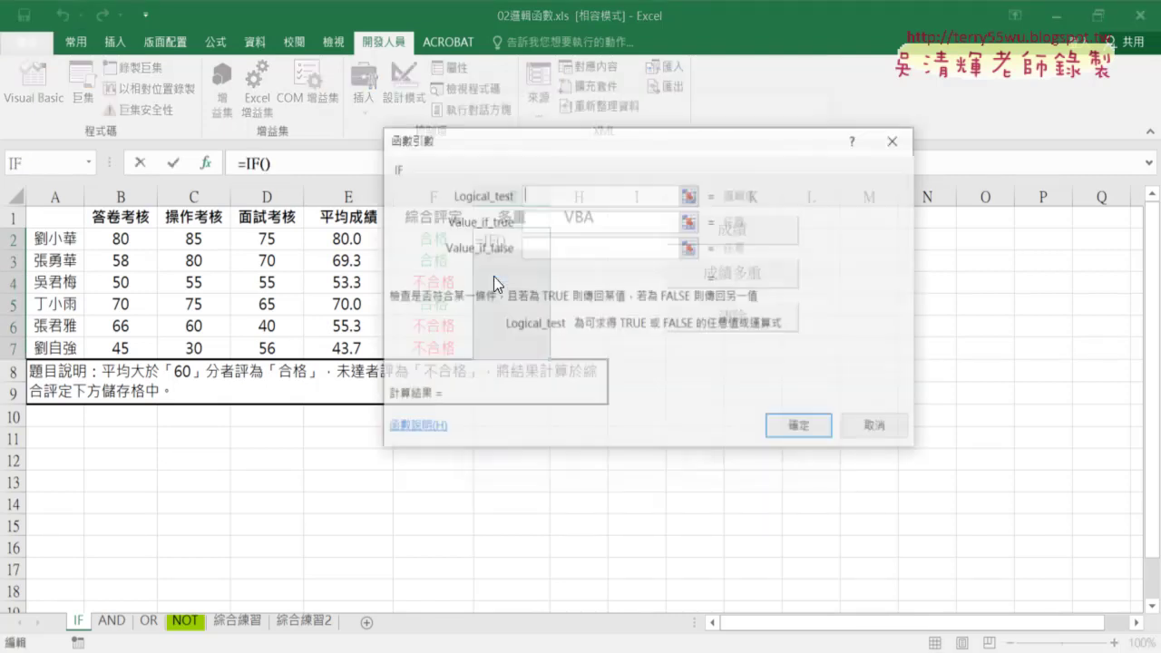
pyautogui.moveTo(514, 137); pyautogui.dragTo(524, 298)
pyautogui.click(349, 239)
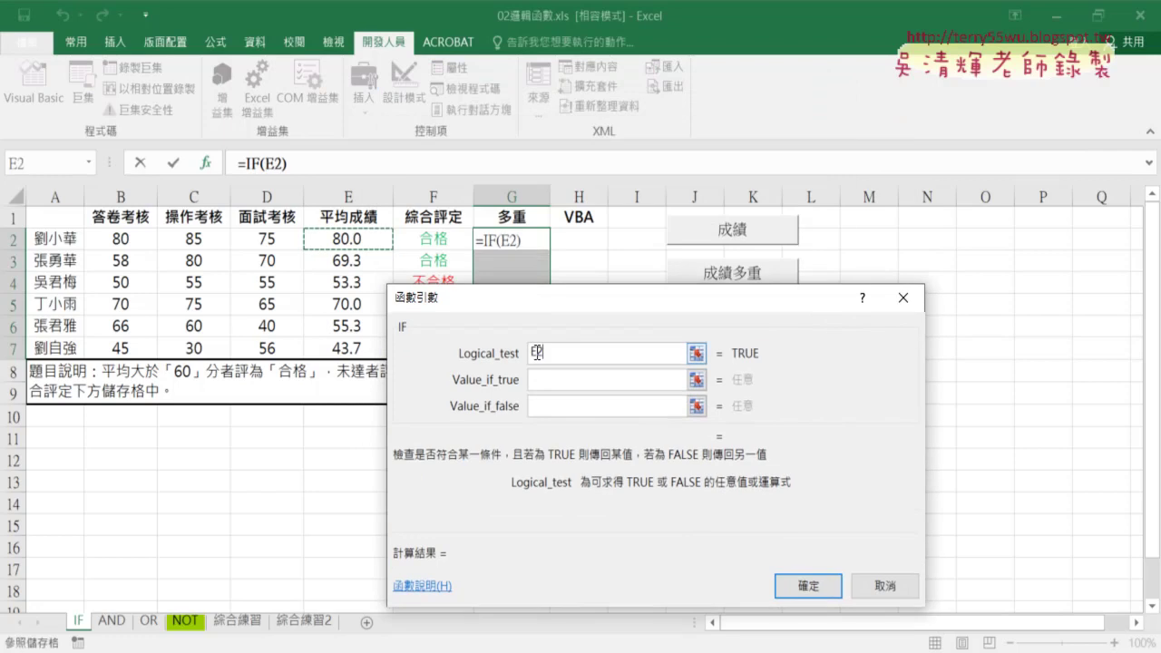
pyautogui.write('>=')
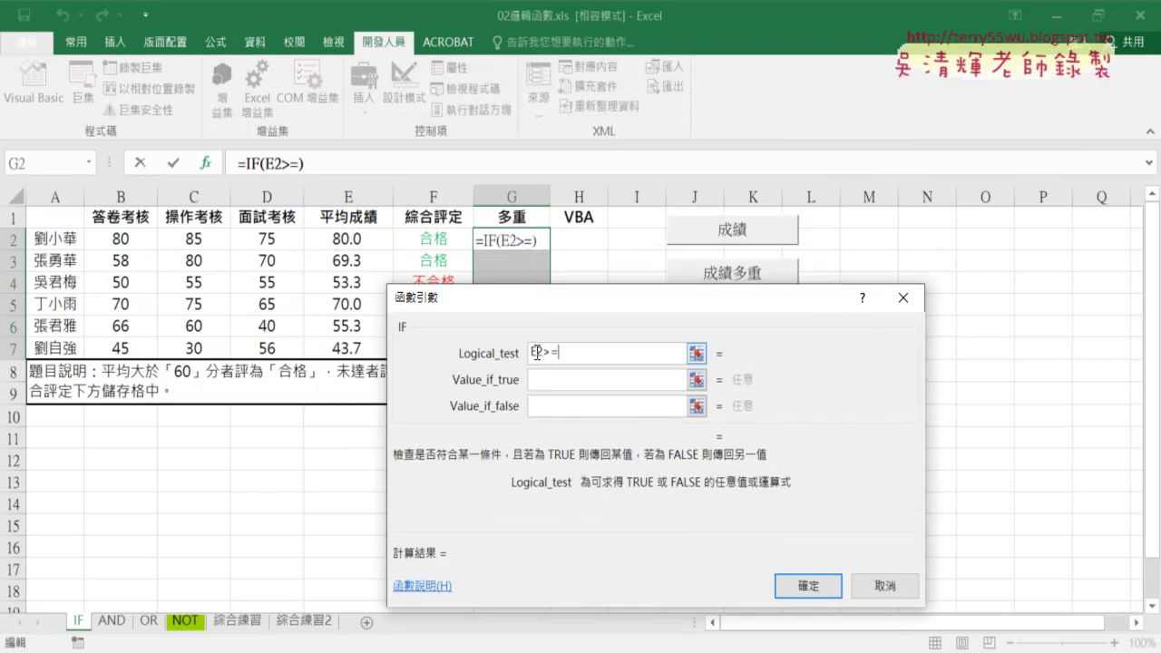
pyautogui.write('80')
pyautogui.click(547, 379)
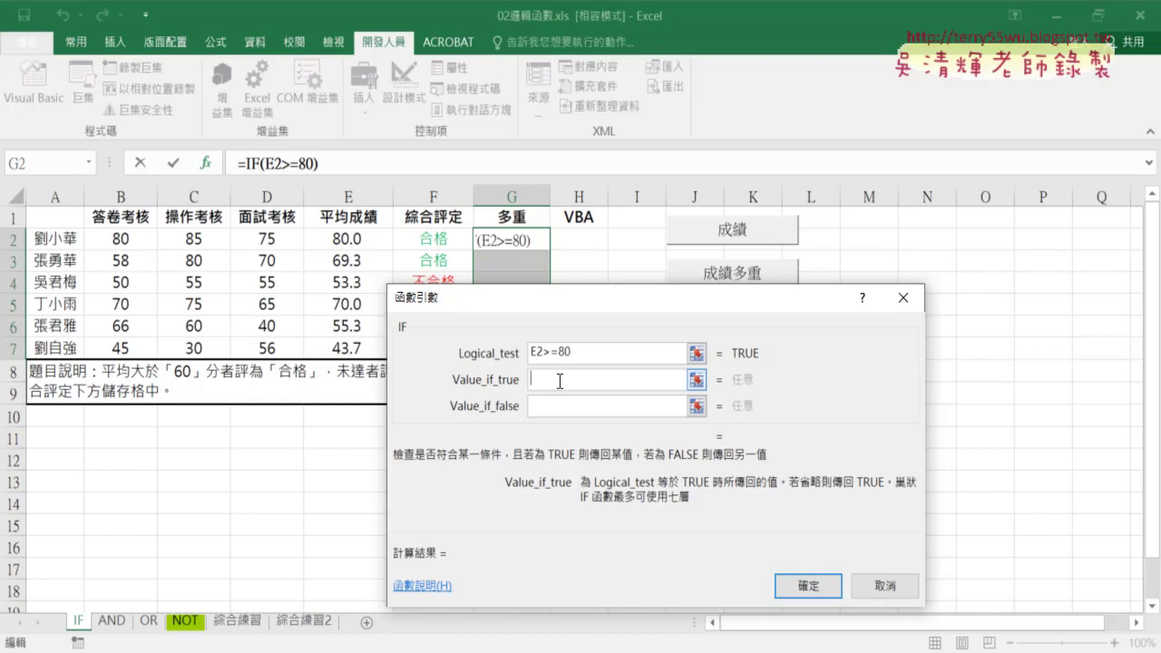
pyautogui.write('A')
pyautogui.click(563, 406)
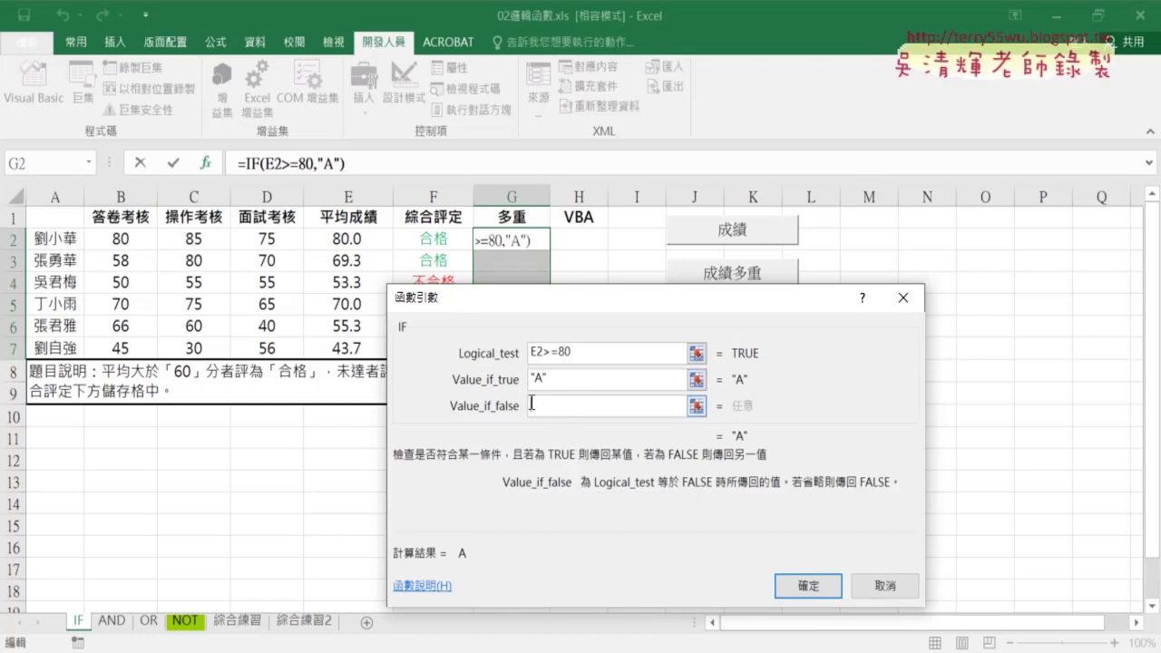
# - Nest a second IF as the false result with test E2>=70 and result "B"
pyautogui.click(90, 164)
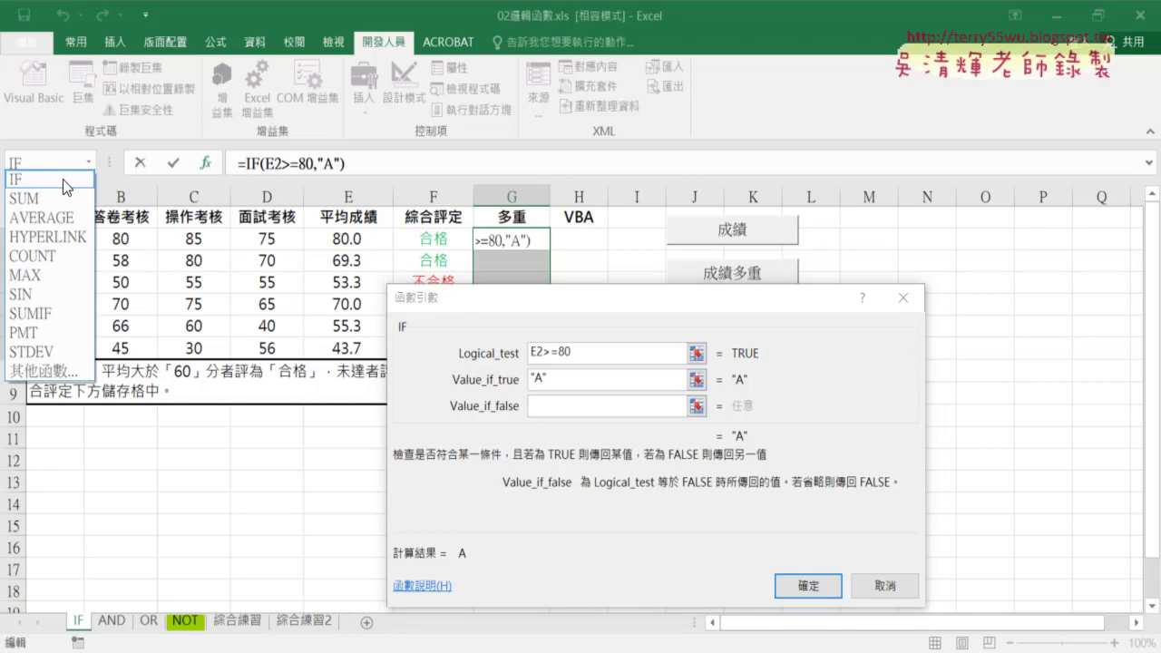
pyautogui.click(63, 179)
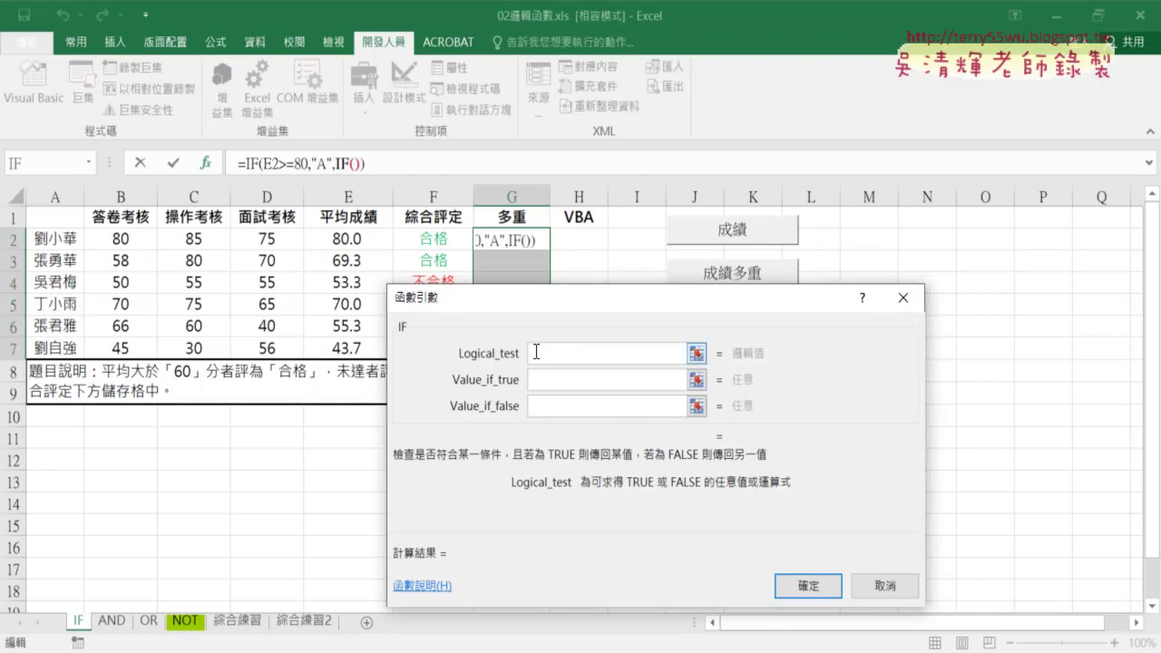
pyautogui.write('>')
pyautogui.write('=70')
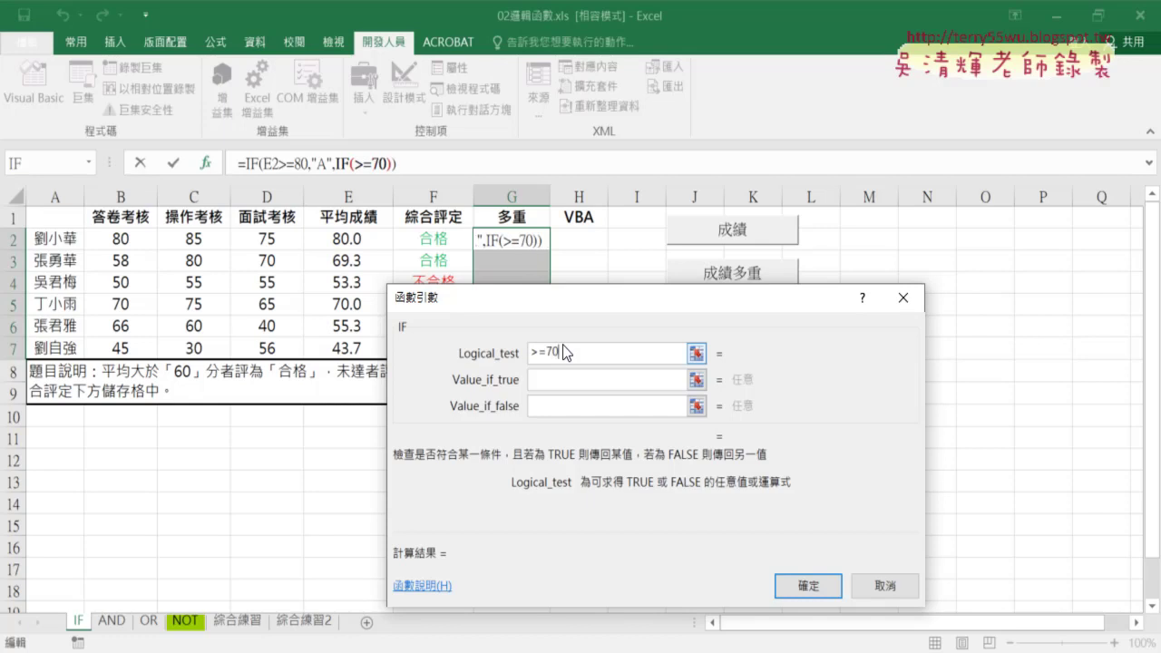
pyautogui.click(566, 386)
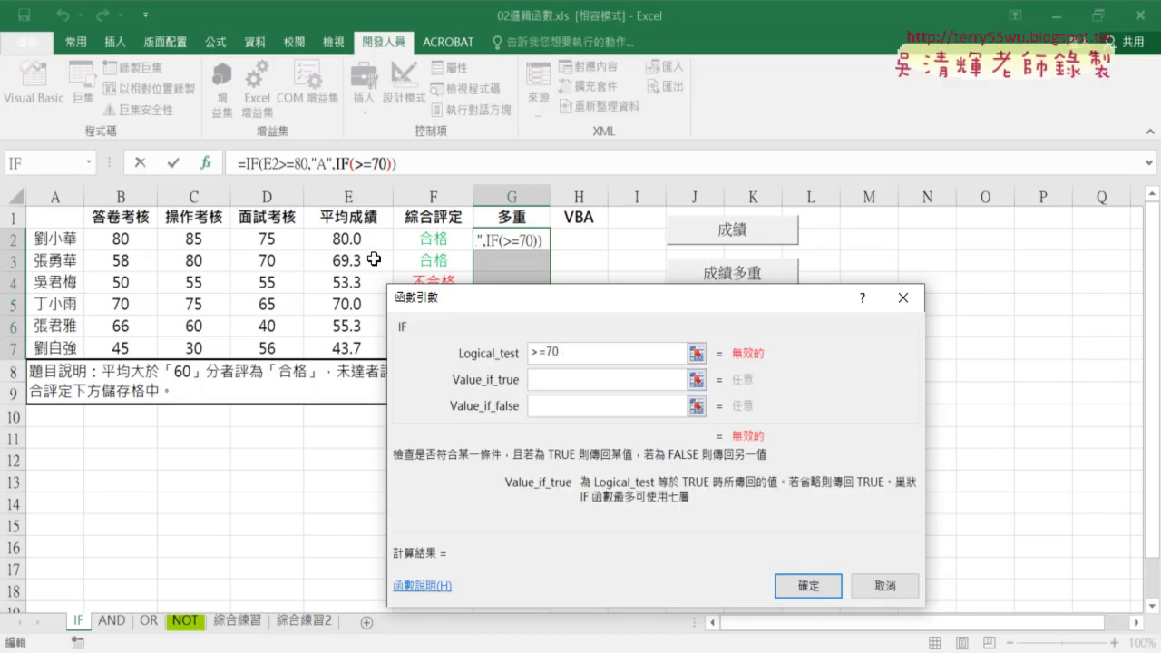
pyautogui.write('B')
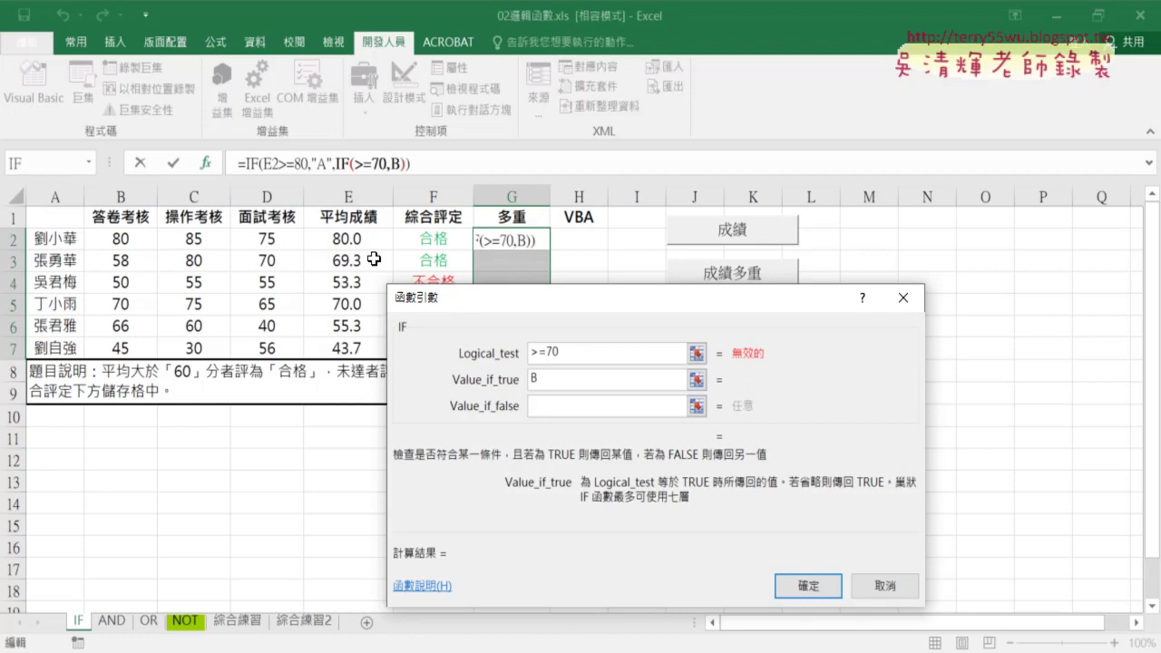
pyautogui.click(532, 353)
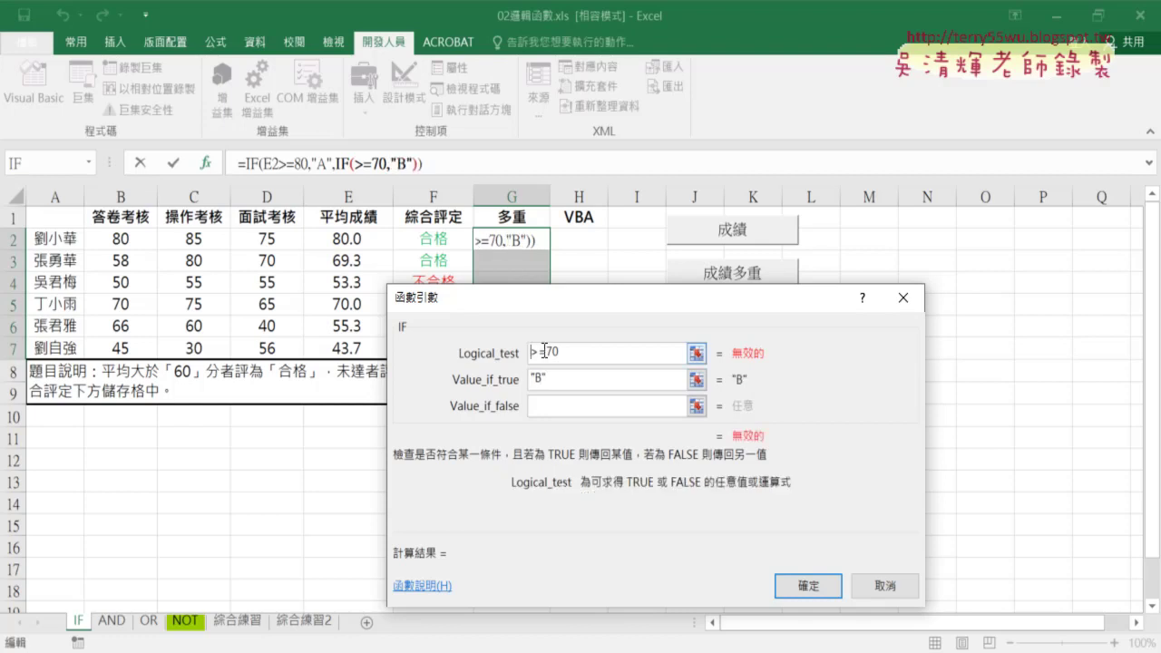
pyautogui.click(358, 239)
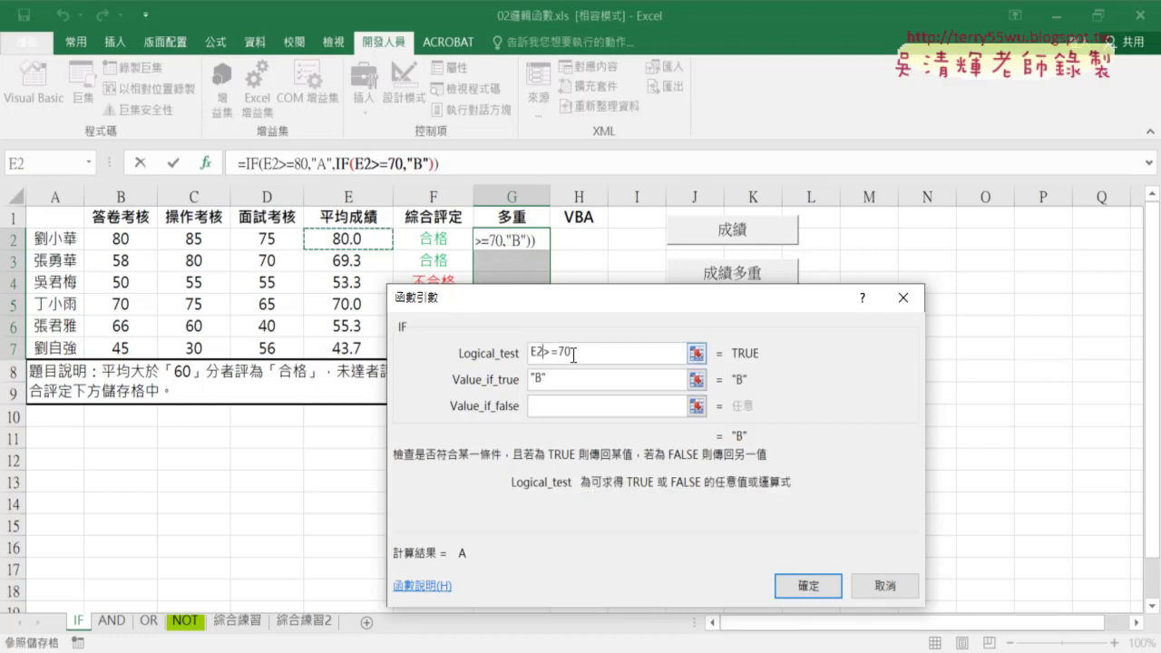
pyautogui.click(571, 405)
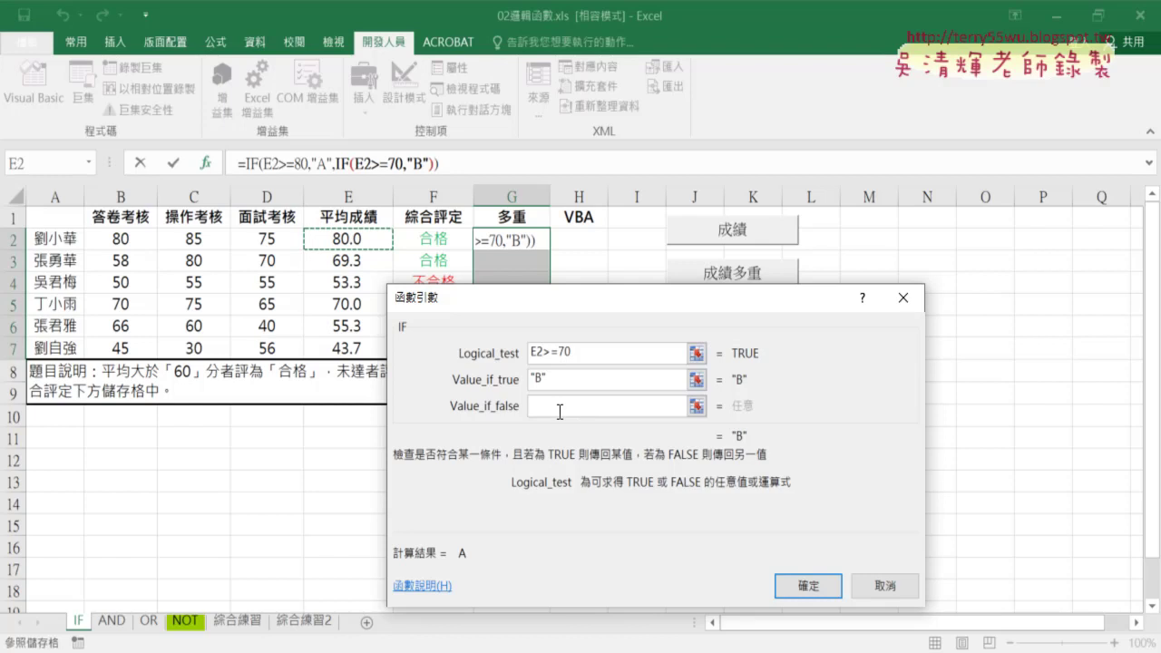
# - Nest a third IF with test E2>=60, results "C" and "D", and confirm the formula
pyautogui.click(90, 164)
pyautogui.click(57, 180)
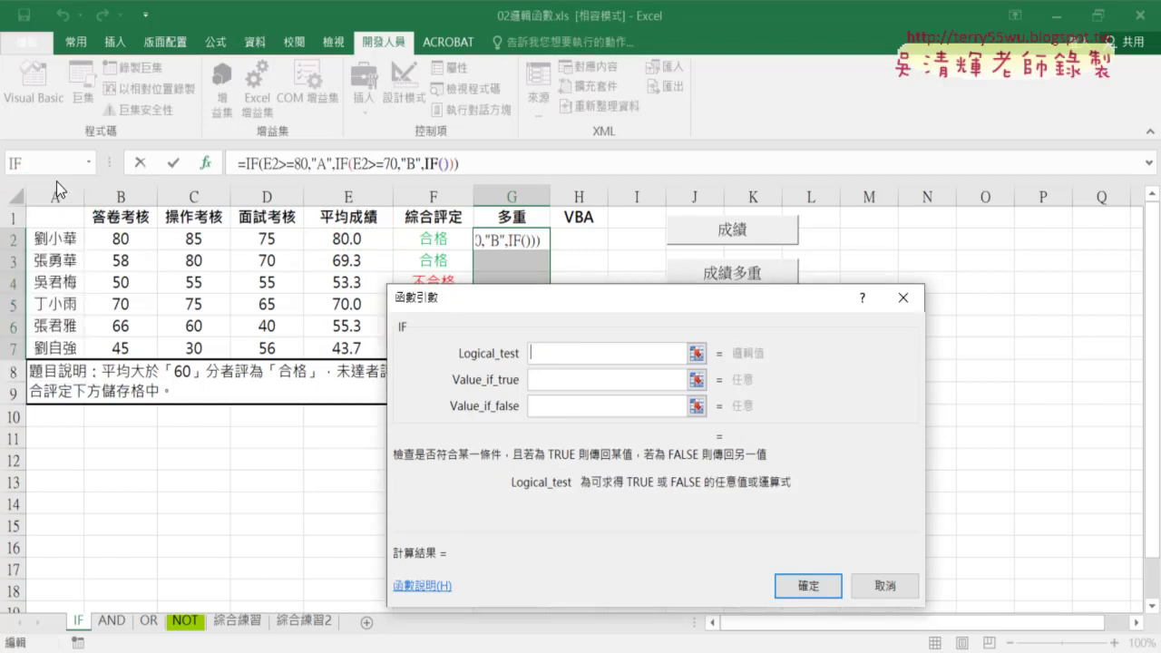
pyautogui.click(337, 241)
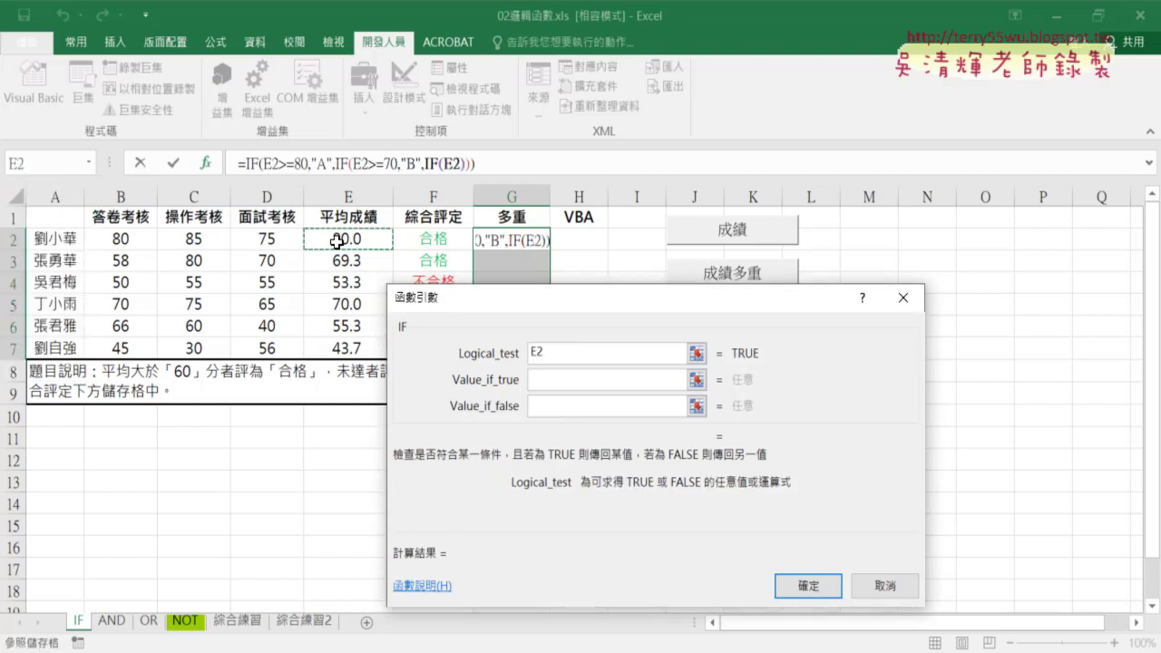
pyautogui.write('>=60')
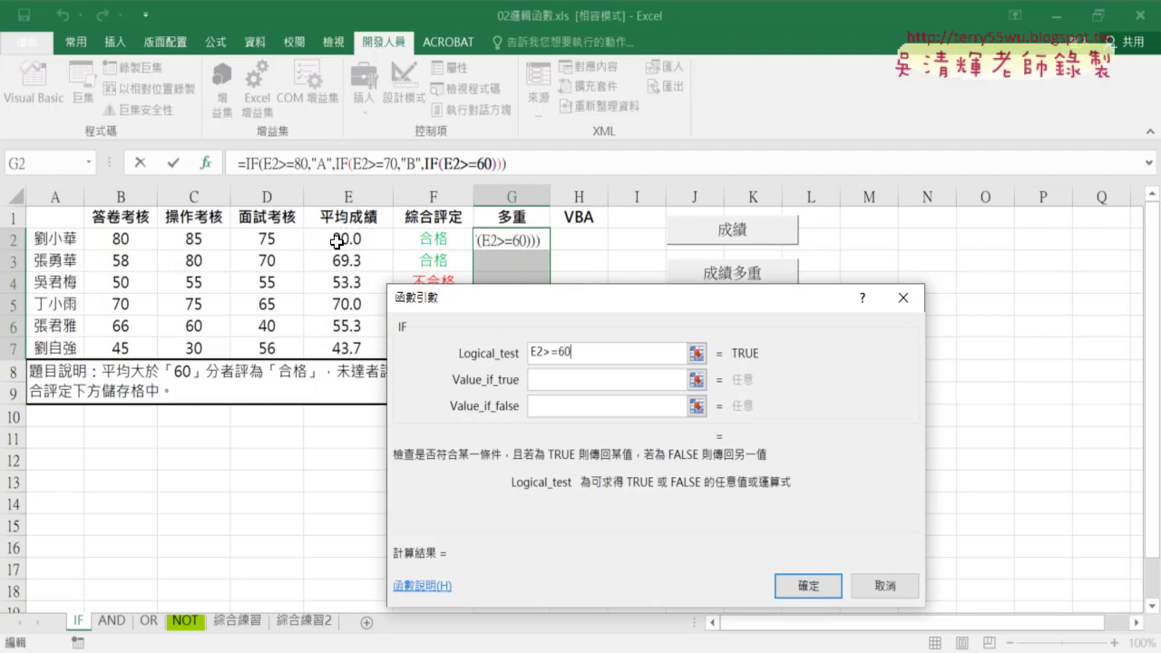
pyautogui.click(549, 378)
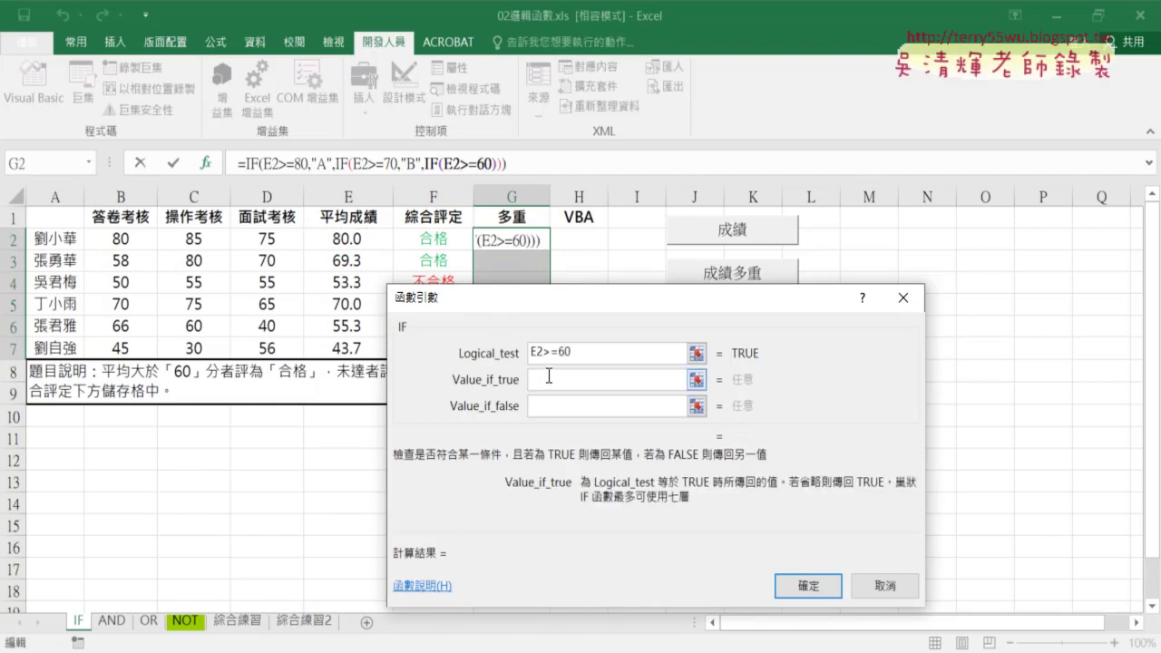
pyautogui.write('"C"')
pyautogui.press('Tab')
pyautogui.write('D')
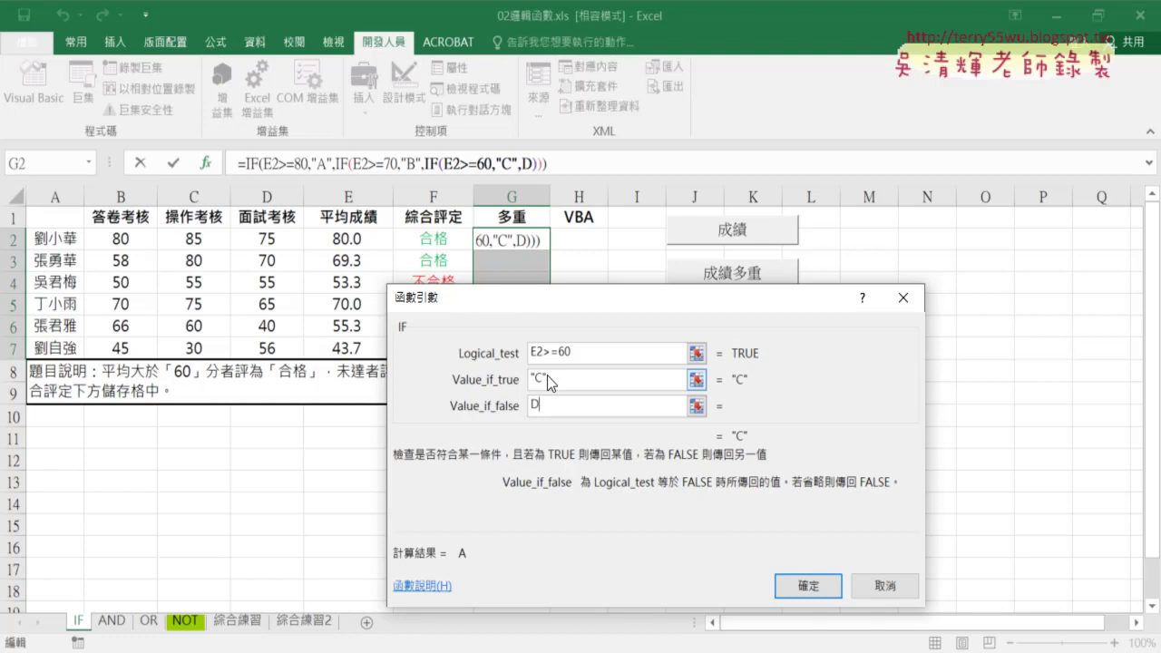
pyautogui.click(584, 375)
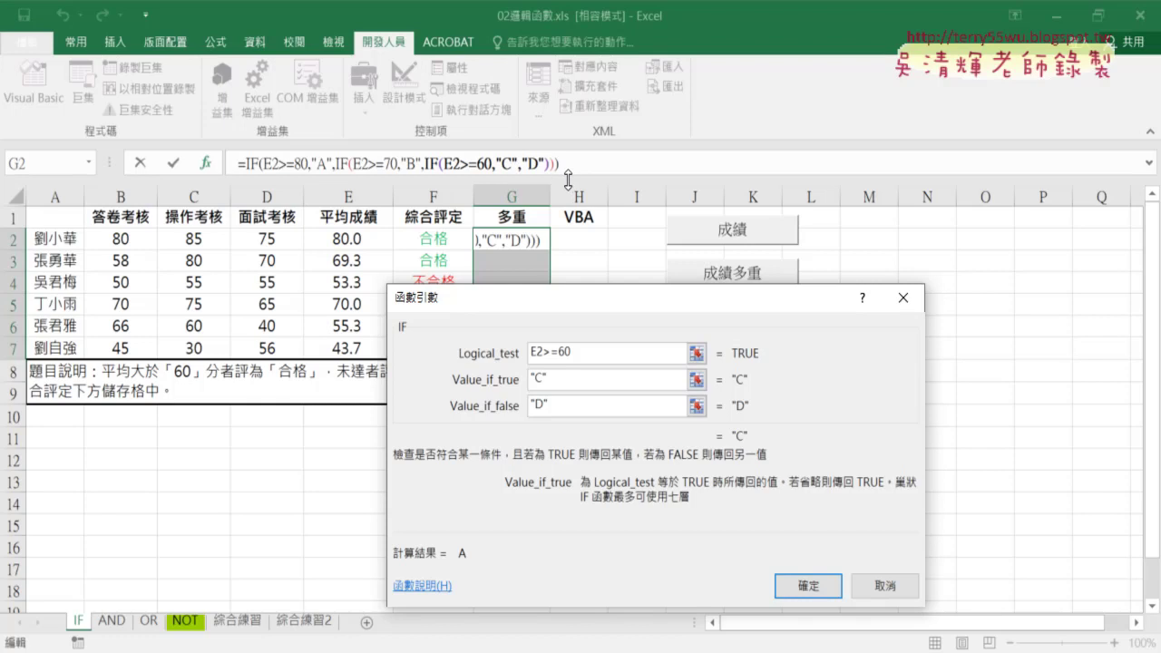
pyautogui.moveTo(591, 295); pyautogui.dragTo(562, 203)
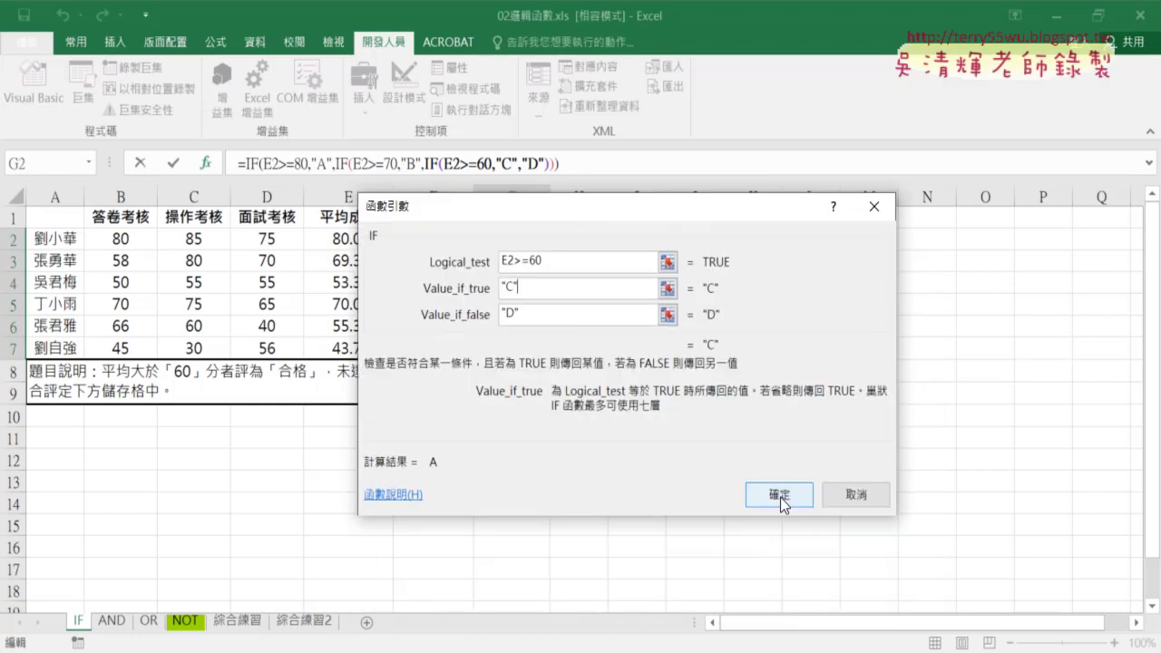
pyautogui.click(779, 495)
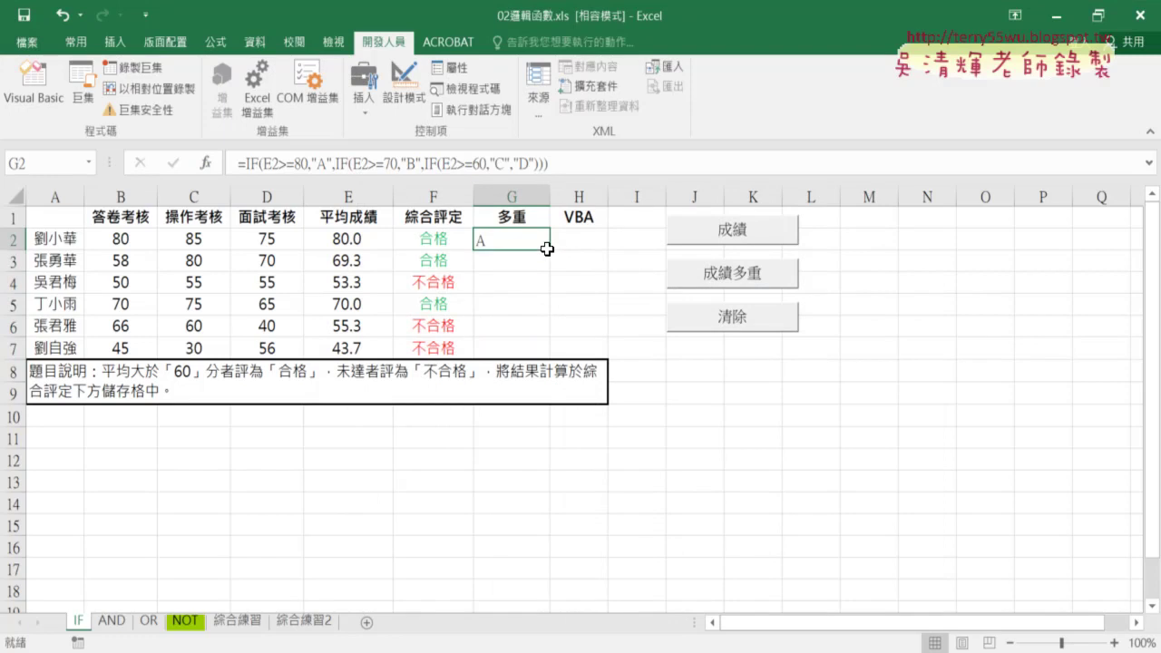
# - Fill the nested IF down to G7, spot-check the E and G formulas, and select G2:G7
pyautogui.moveTo(547, 248); pyautogui.dragTo(555, 347)
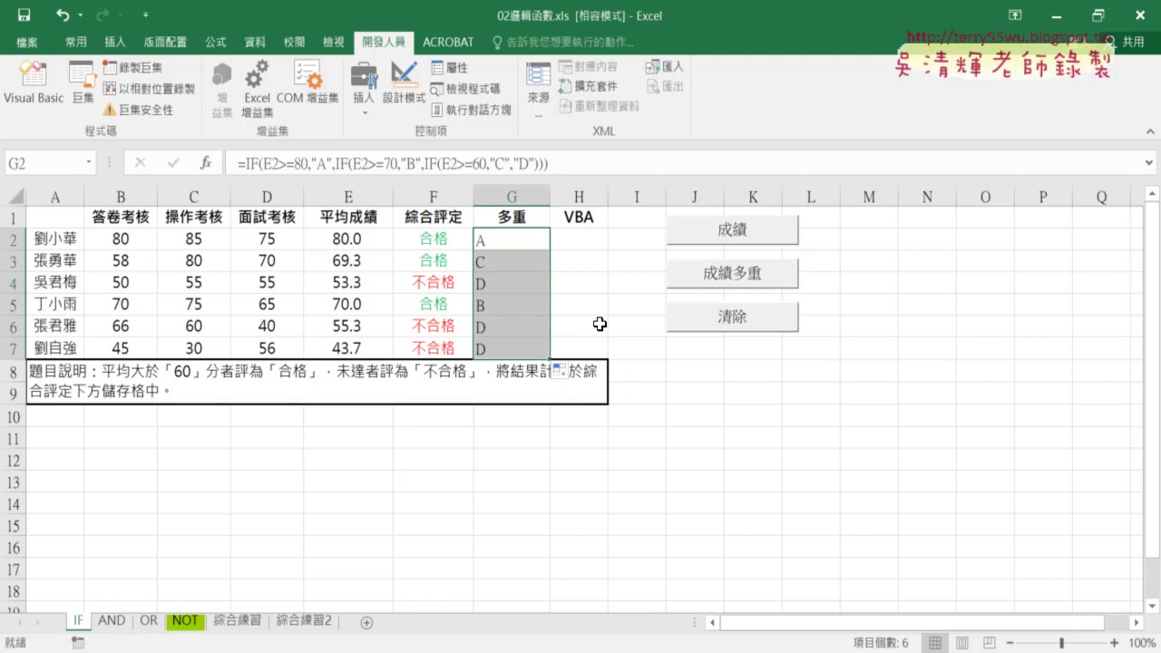
pyautogui.click(360, 309)
pyautogui.click(508, 304)
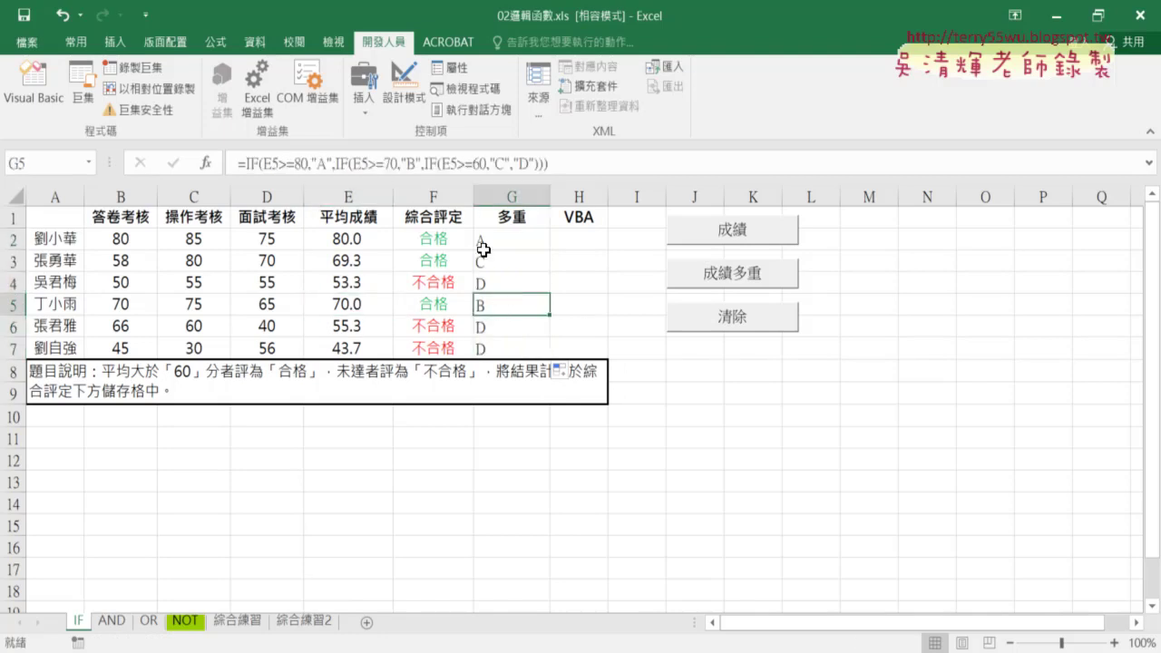
pyautogui.click(350, 237)
pyautogui.click(505, 243)
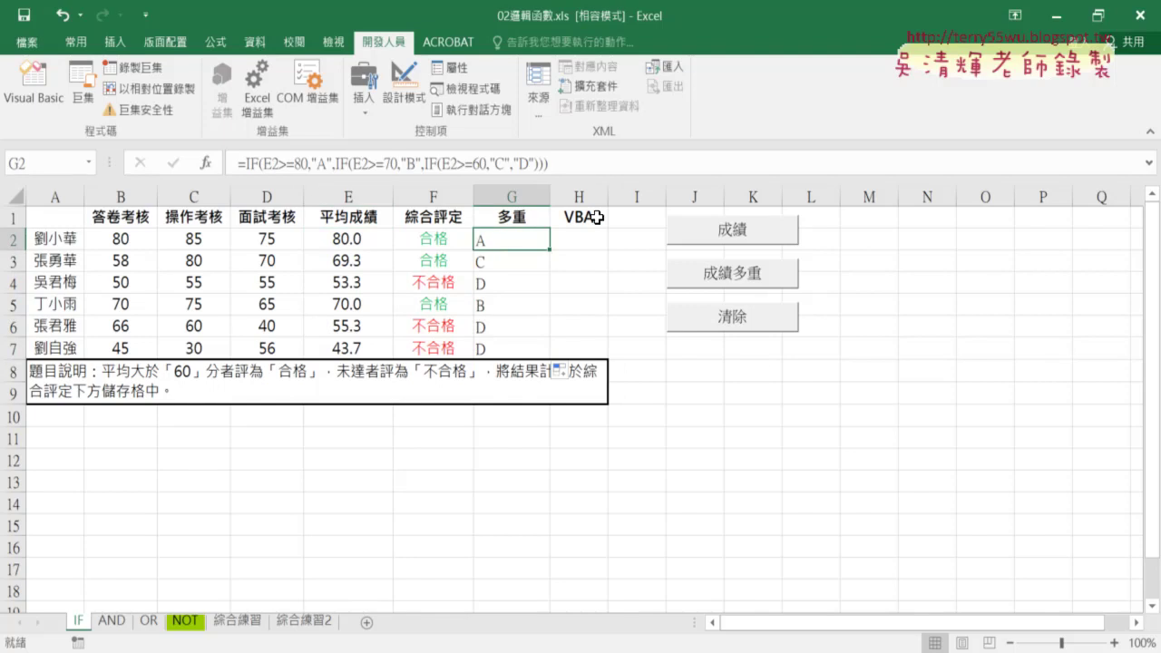
pyautogui.moveTo(524, 259); pyautogui.dragTo(534, 345)
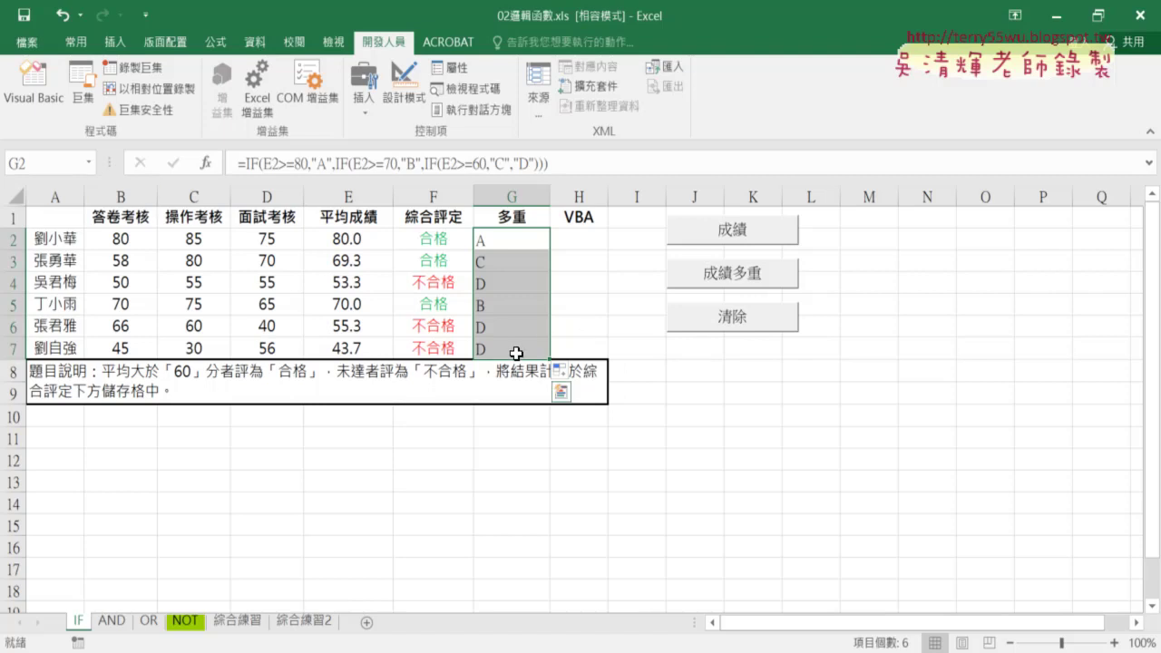
pyautogui.click(76, 43)
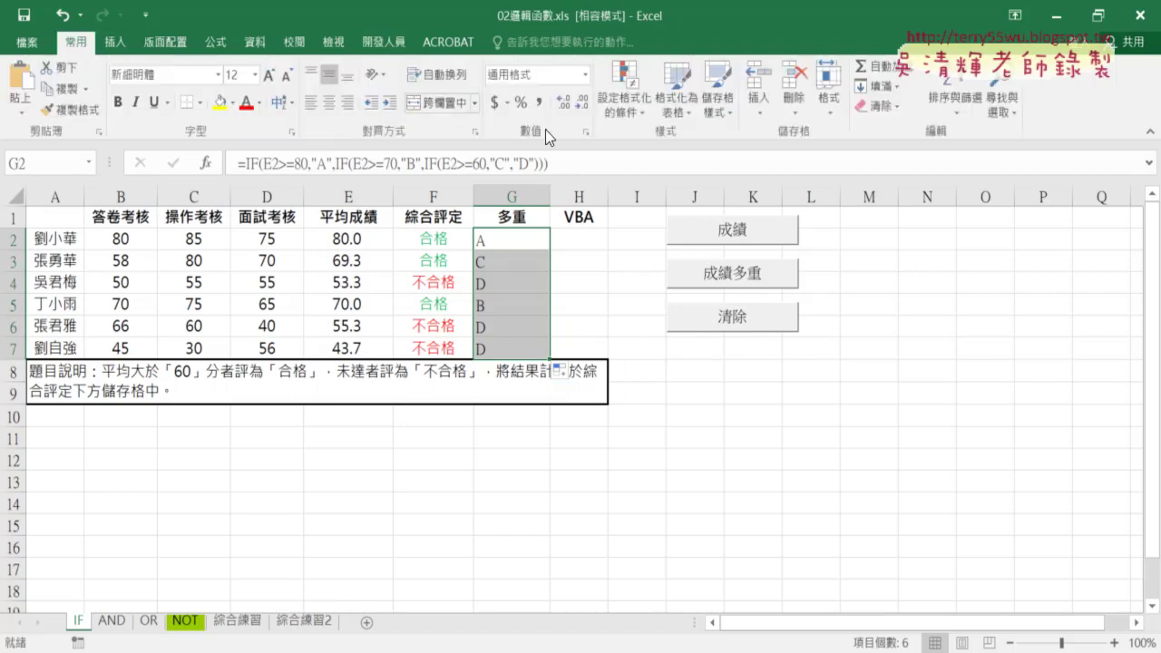
# - Start a new conditional formatting rule for the selected grades
pyautogui.click(627, 110)
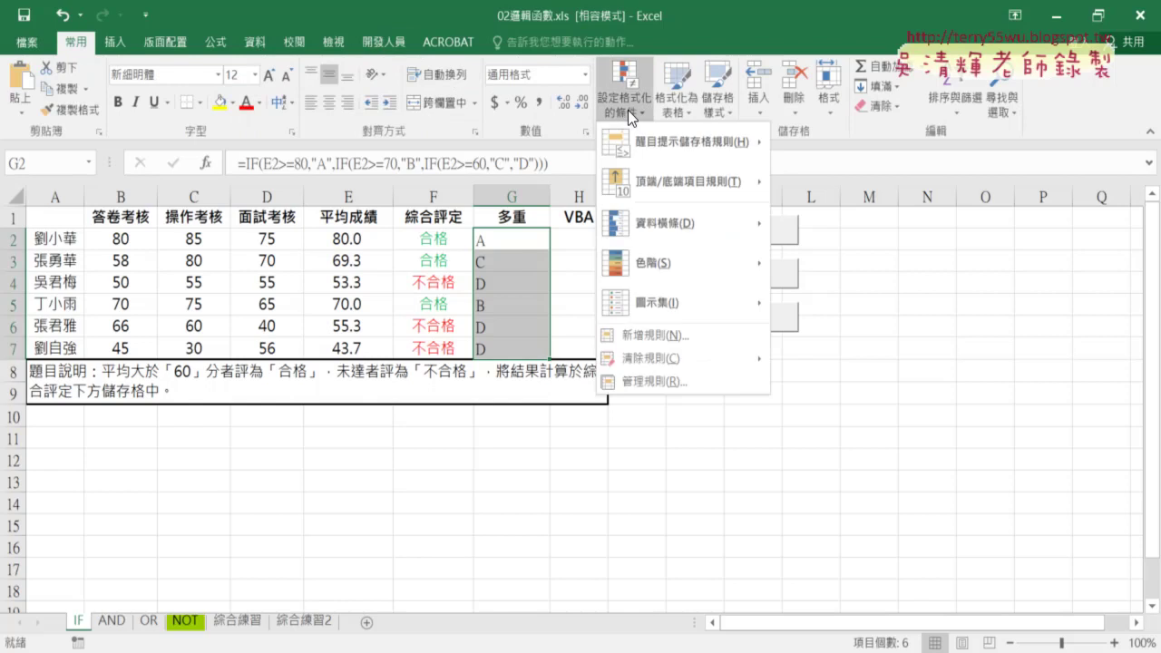
pyautogui.click(642, 335)
pyautogui.moveTo(622, 121)
pyautogui.mouseDown()
pyautogui.moveTo(858, 119)
pyautogui.moveTo(824, 114)
pyautogui.mouseUp()
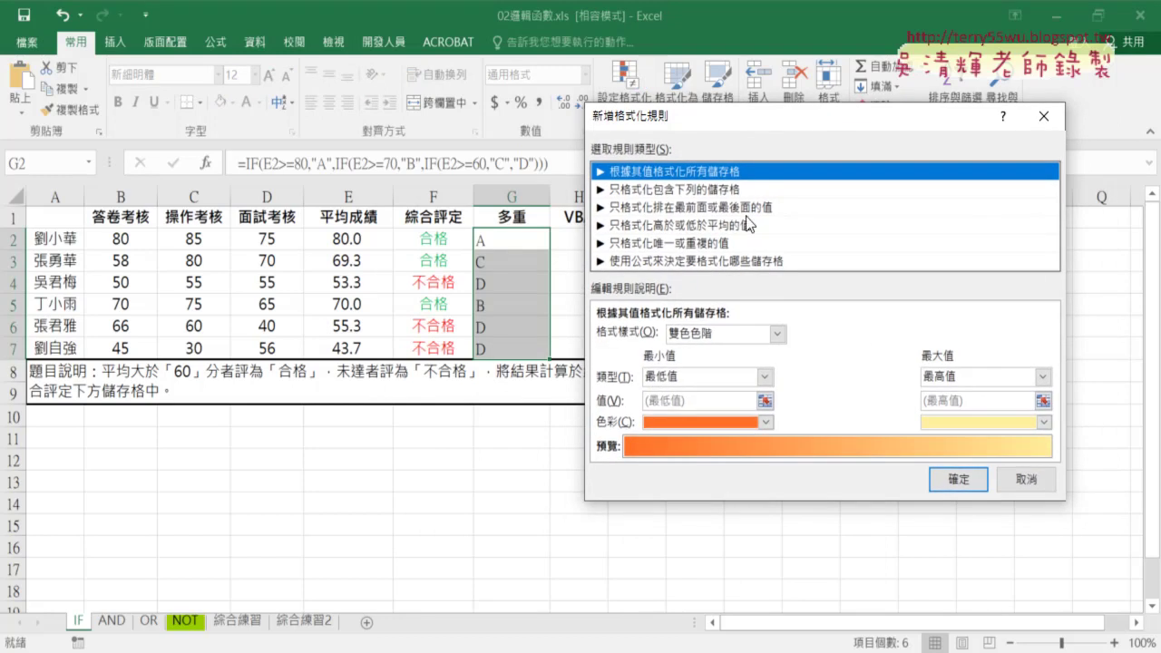
pyautogui.click(670, 261)
pyautogui.click(626, 334)
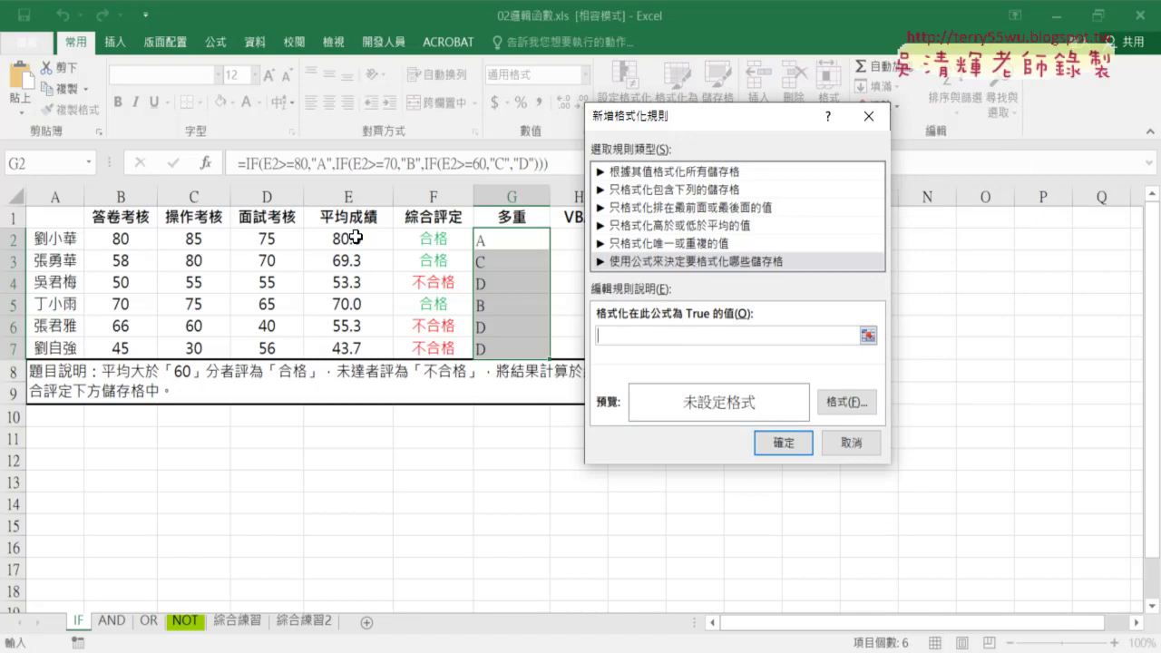
pyautogui.write('=')
# - Set the rule to format cells whose value is equal to A
pyautogui.click(643, 190)
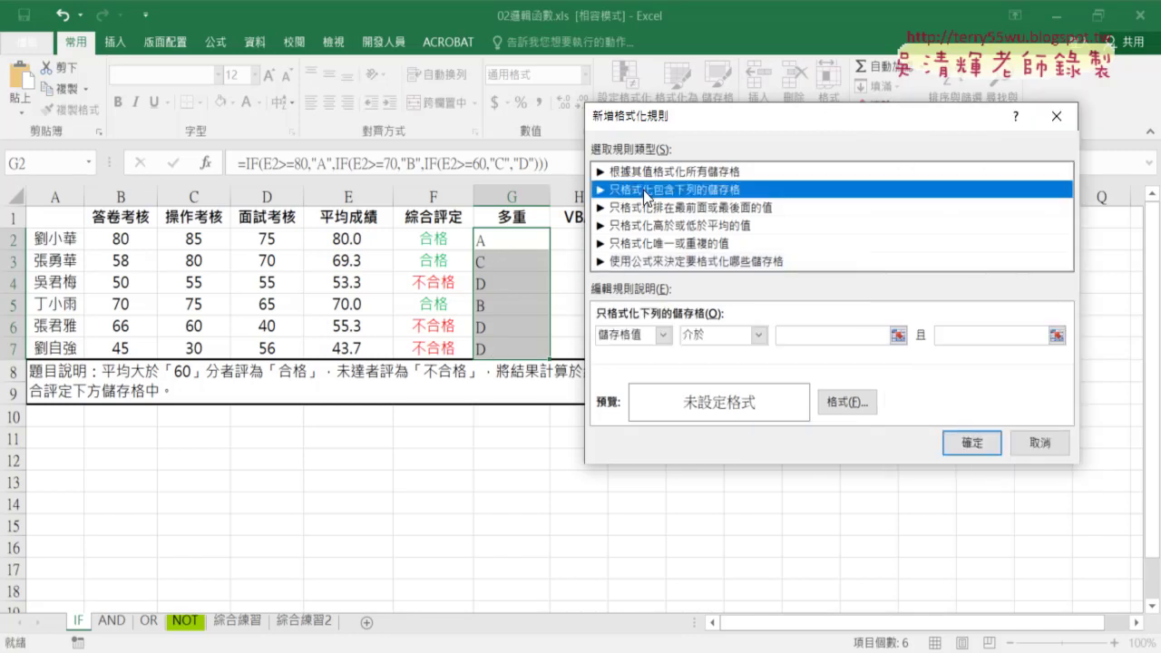
pyautogui.click(712, 336)
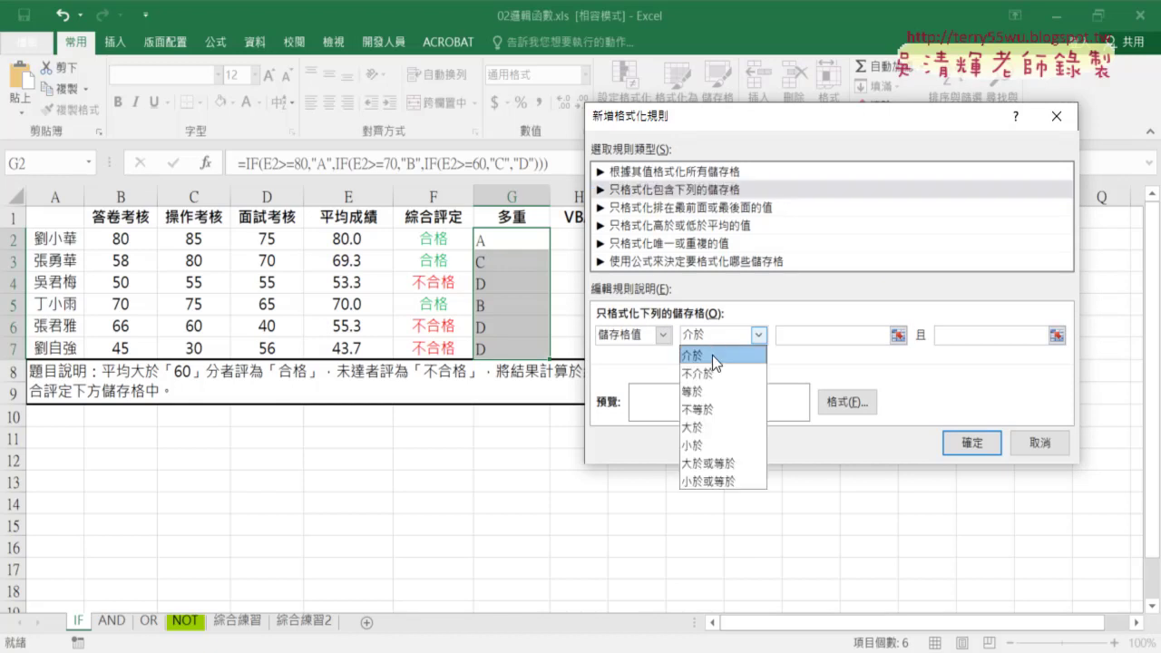
pyautogui.click(712, 391)
pyautogui.click(789, 334)
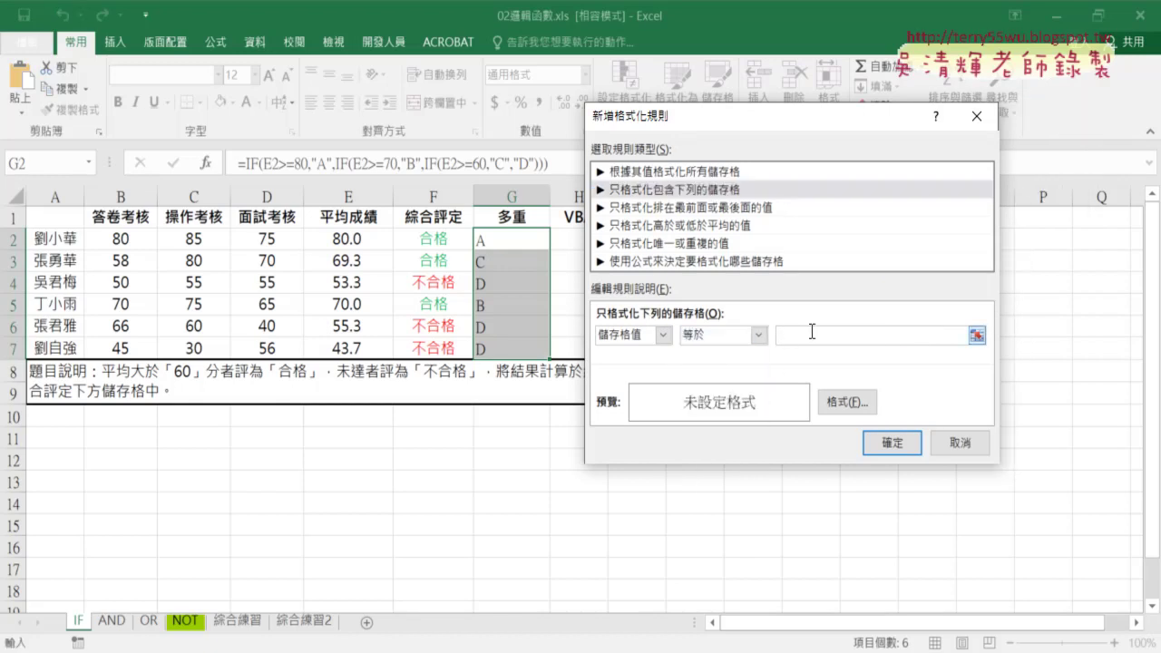
pyautogui.write('A')
pyautogui.click(717, 337)
pyautogui.click(789, 340)
pyautogui.write('"+')
pyautogui.press('Right')
pyautogui.press('Right')
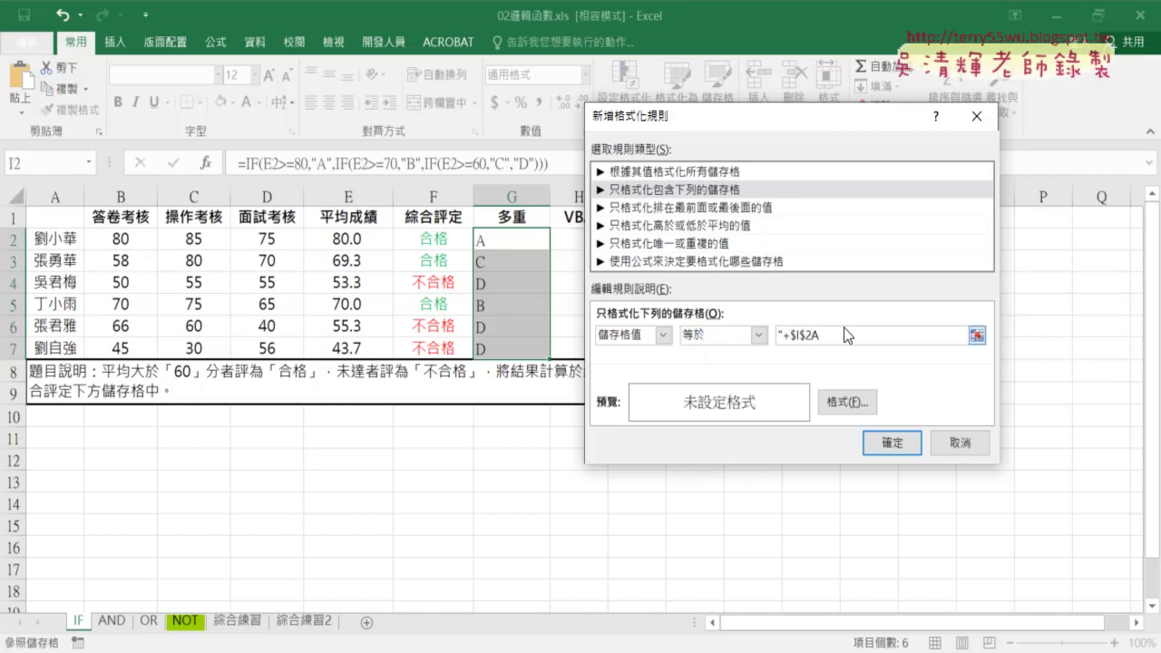
pyautogui.press('BackSpace')
pyautogui.press('BackSpace')
pyautogui.press('BackSpace')
pyautogui.press('BackSpace')
pyautogui.press('BackSpace')
pyautogui.press('BackSpace')
pyautogui.press('Delete')
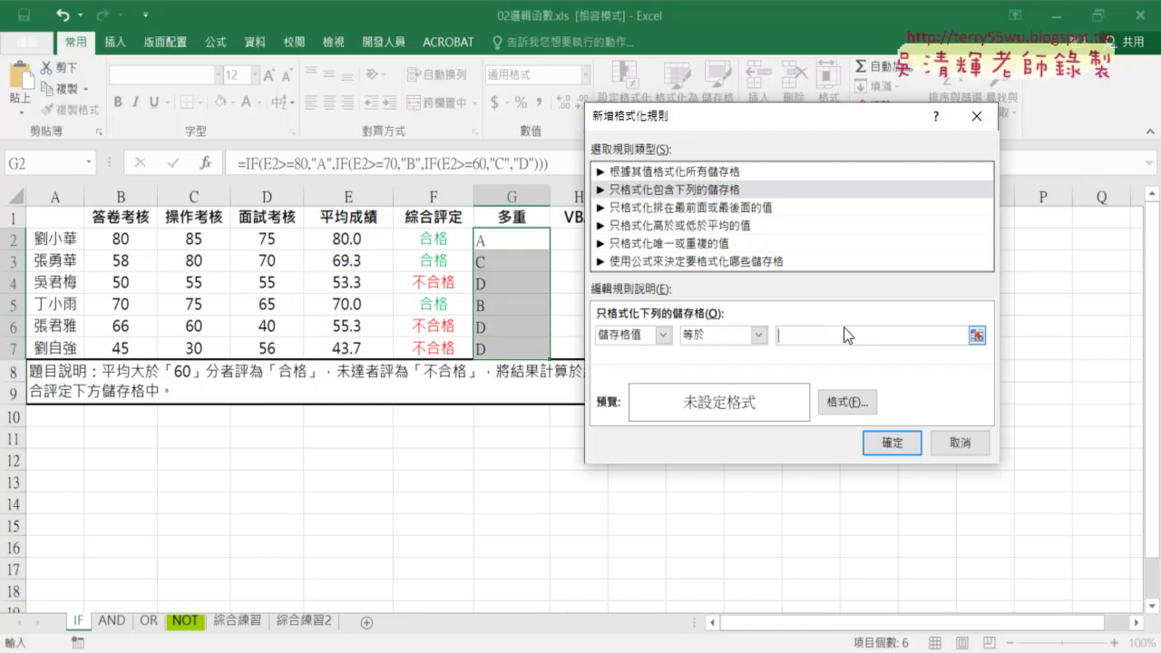
pyautogui.write('A')
# - Give matching cells a dark blue font and save the rule
pyautogui.click(847, 402)
pyautogui.click(753, 313)
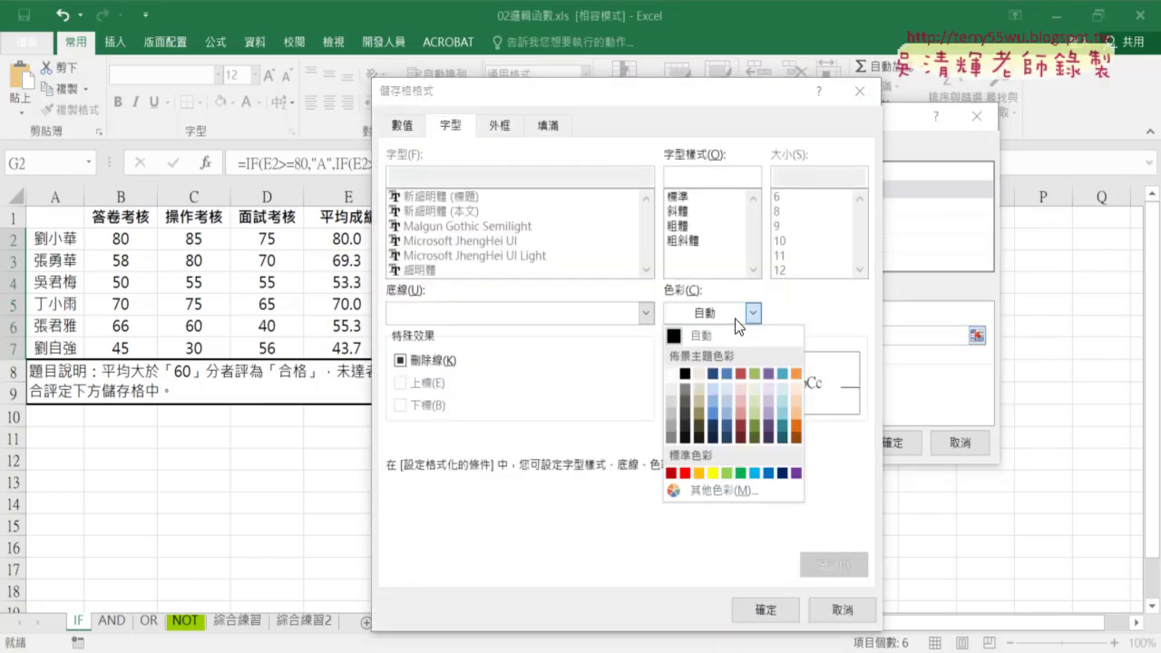
pyautogui.click(778, 470)
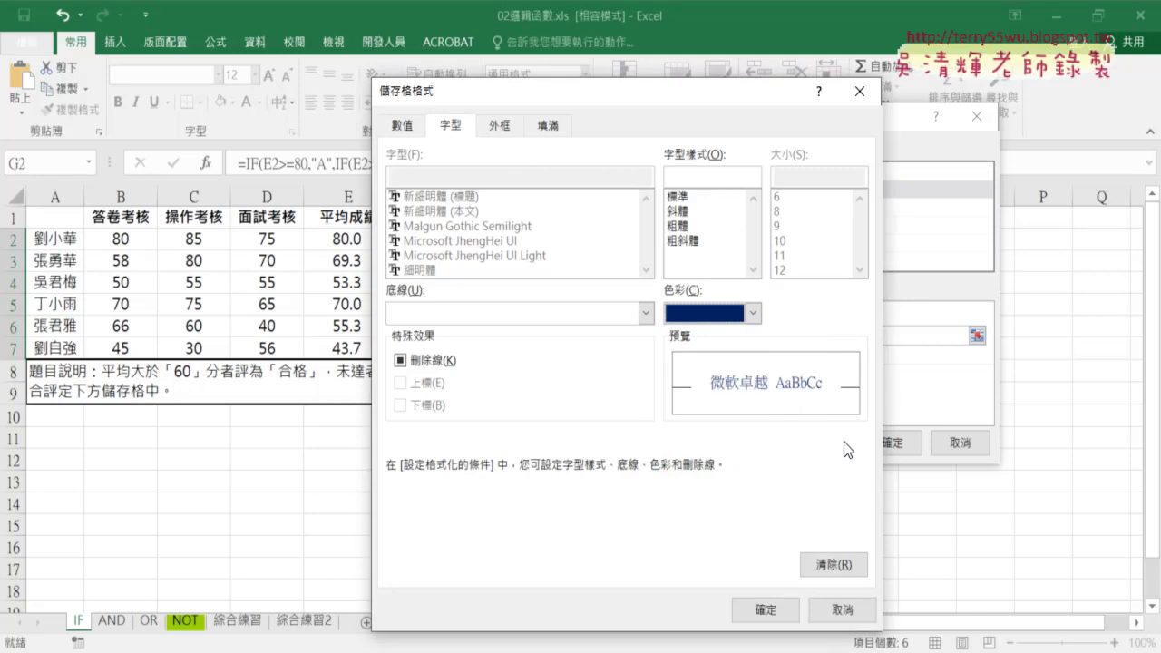
pyautogui.click(765, 610)
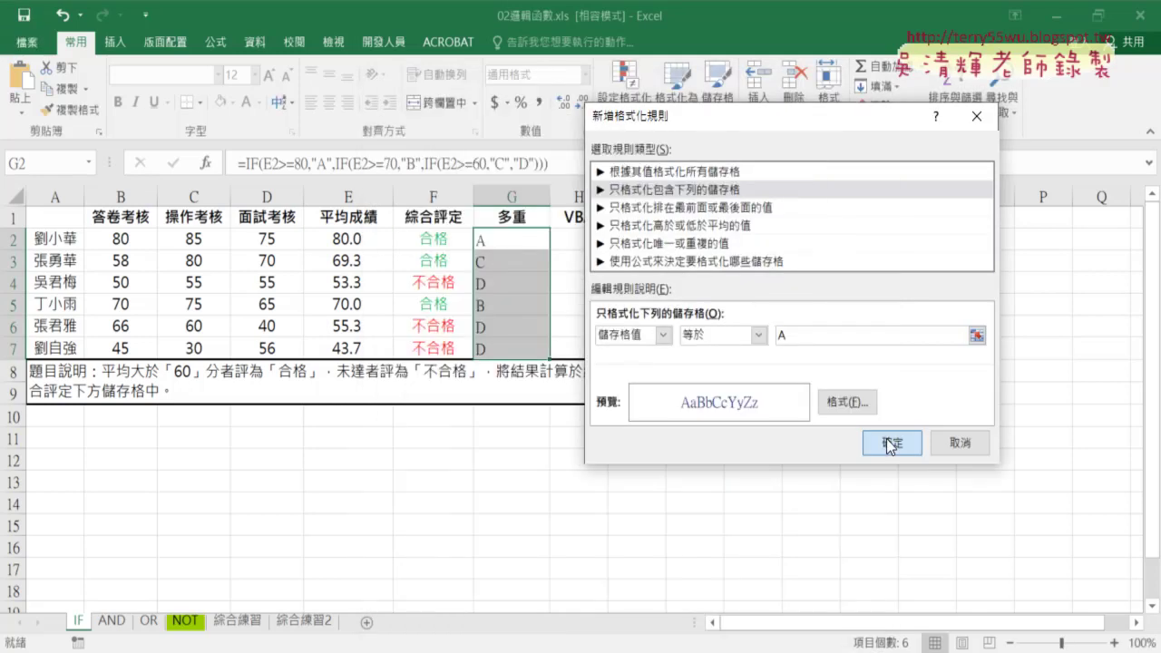
pyautogui.click(886, 438)
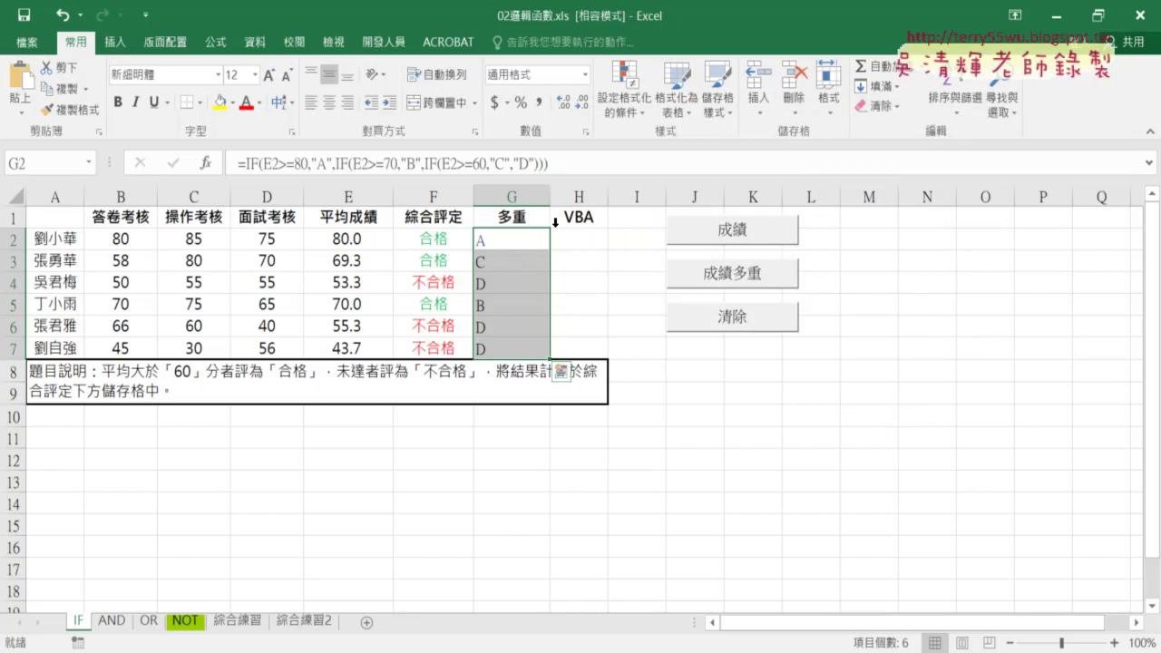
# - Cancel an extra new rule, deselect the grades, and select header cell H1
pyautogui.click(622, 91)
pyautogui.click(653, 336)
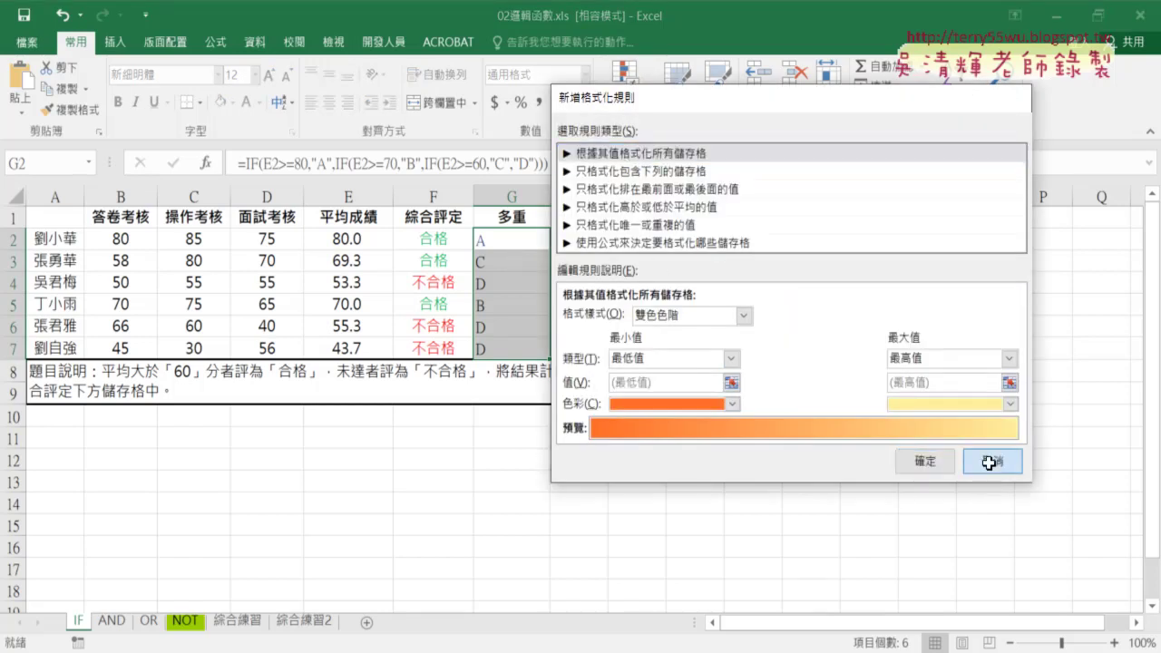
pyautogui.click(915, 461)
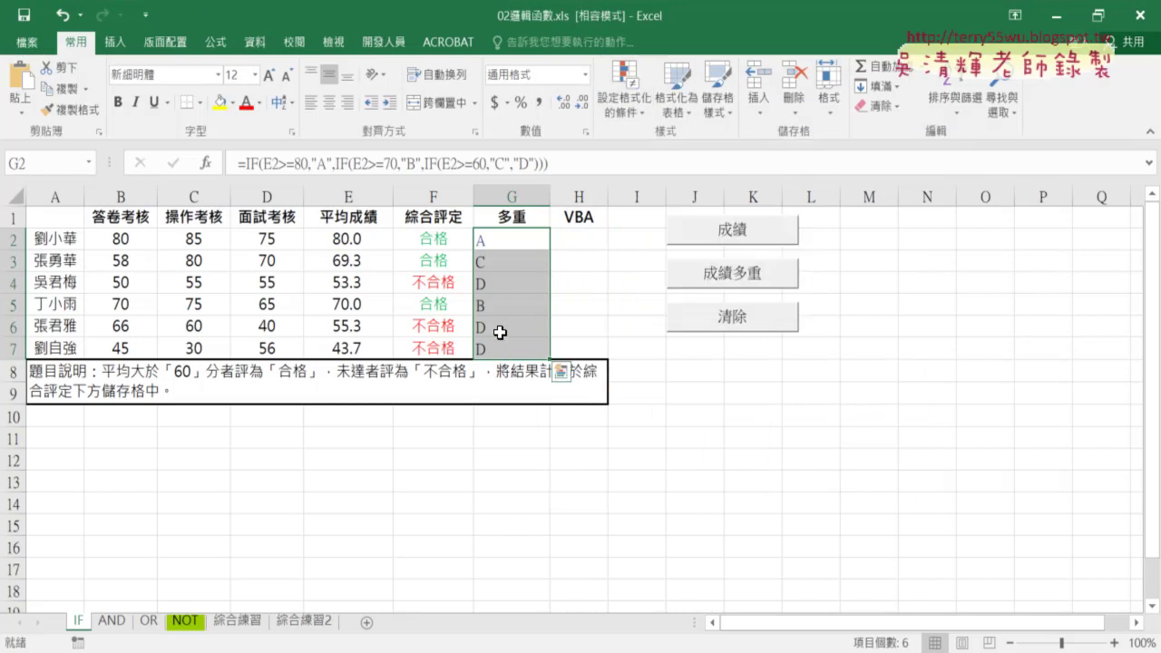
pyautogui.click(615, 476)
pyautogui.click(582, 215)
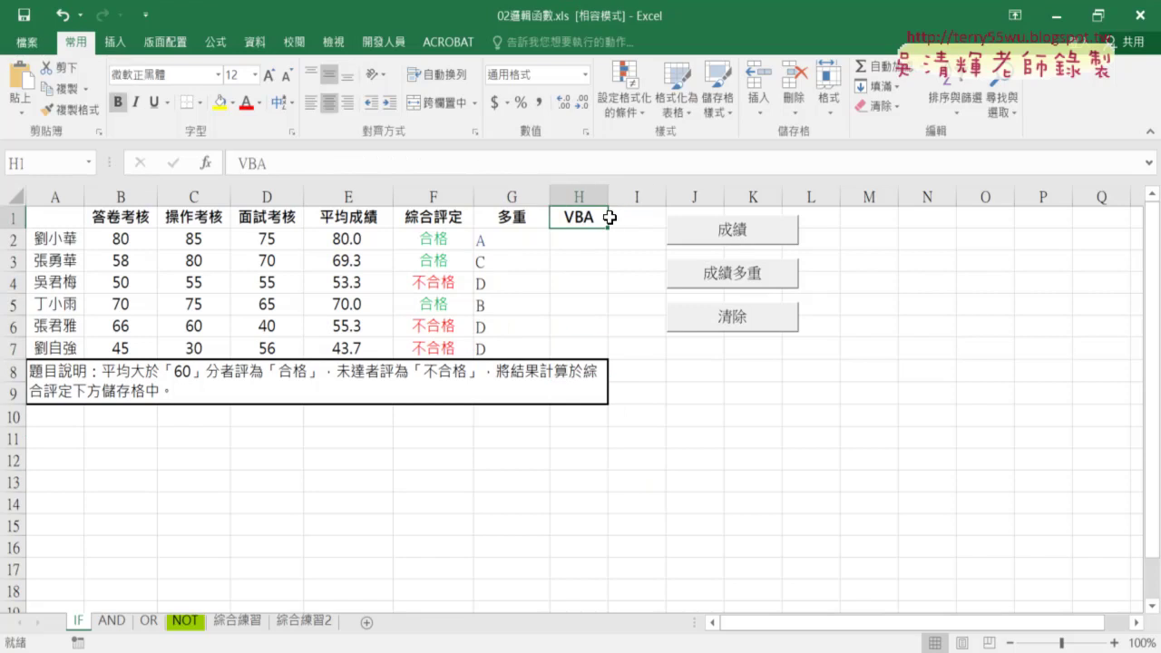
pyautogui.click(447, 245)
pyautogui.click(513, 245)
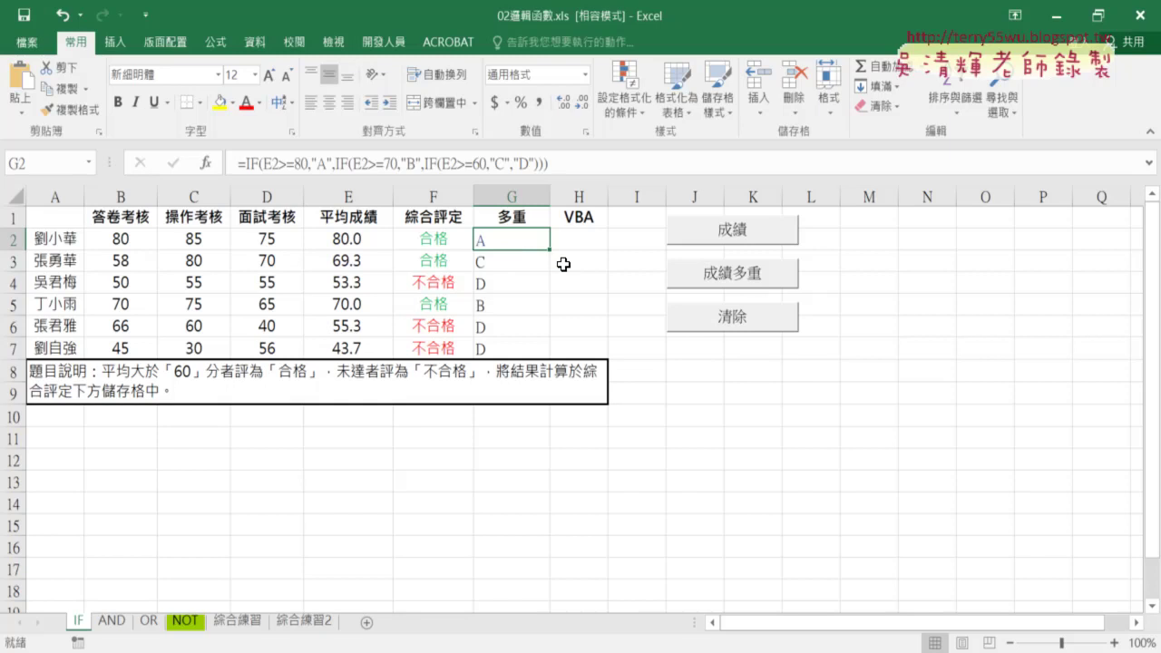
pyautogui.click(590, 237)
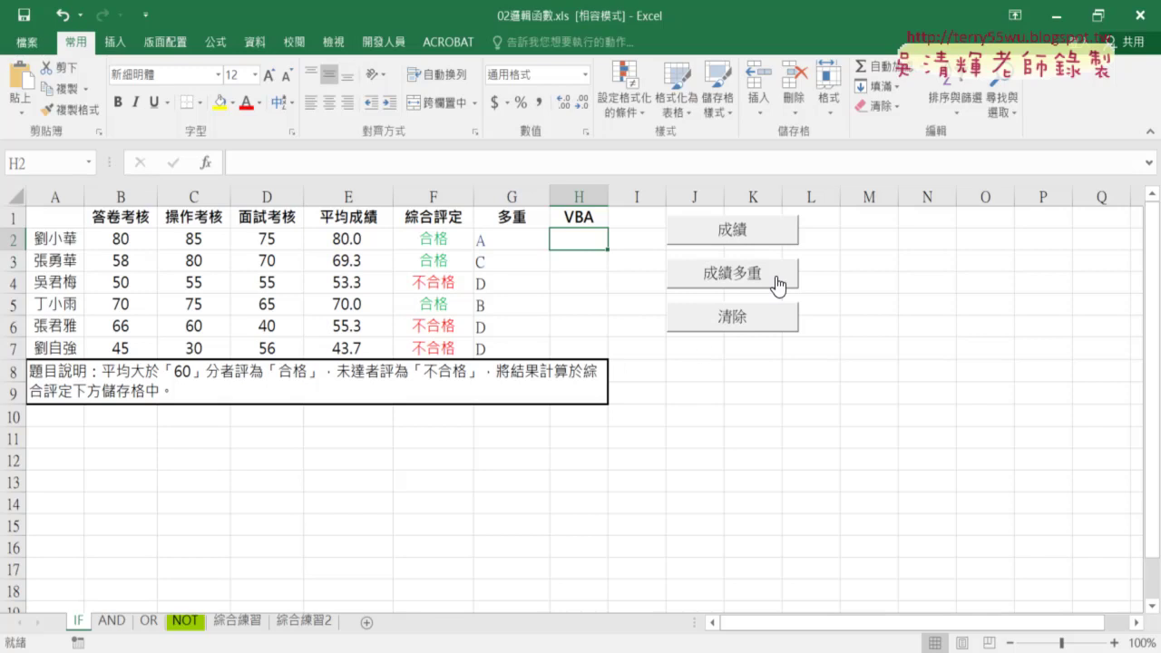
pyautogui.click(627, 239)
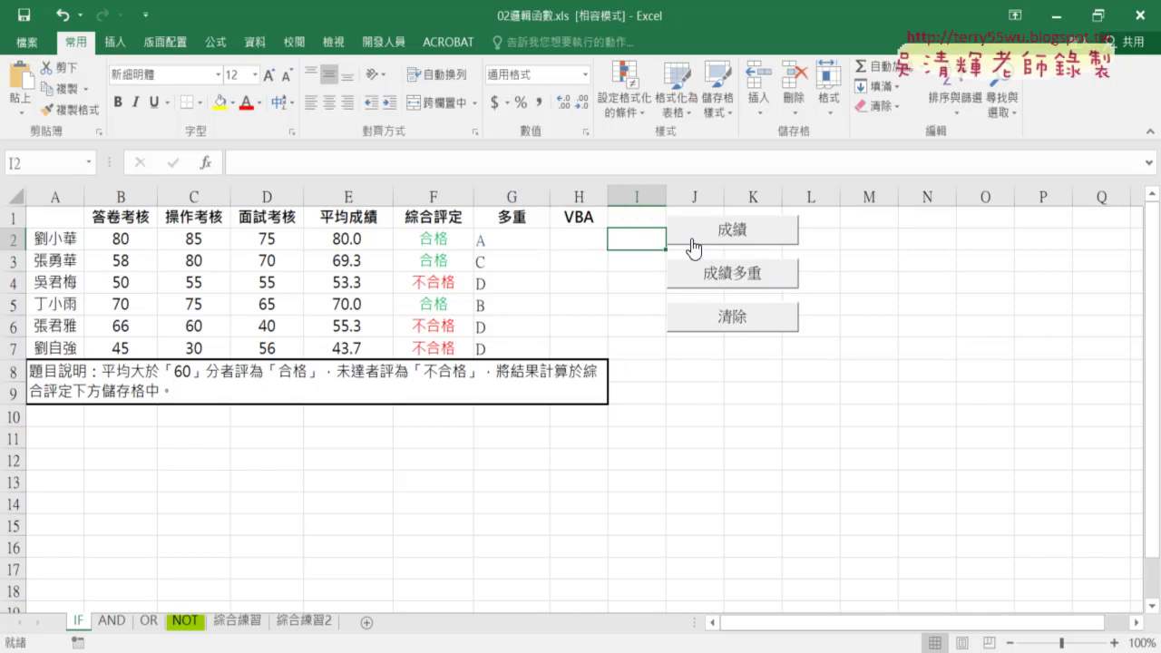
pyautogui.click(715, 234)
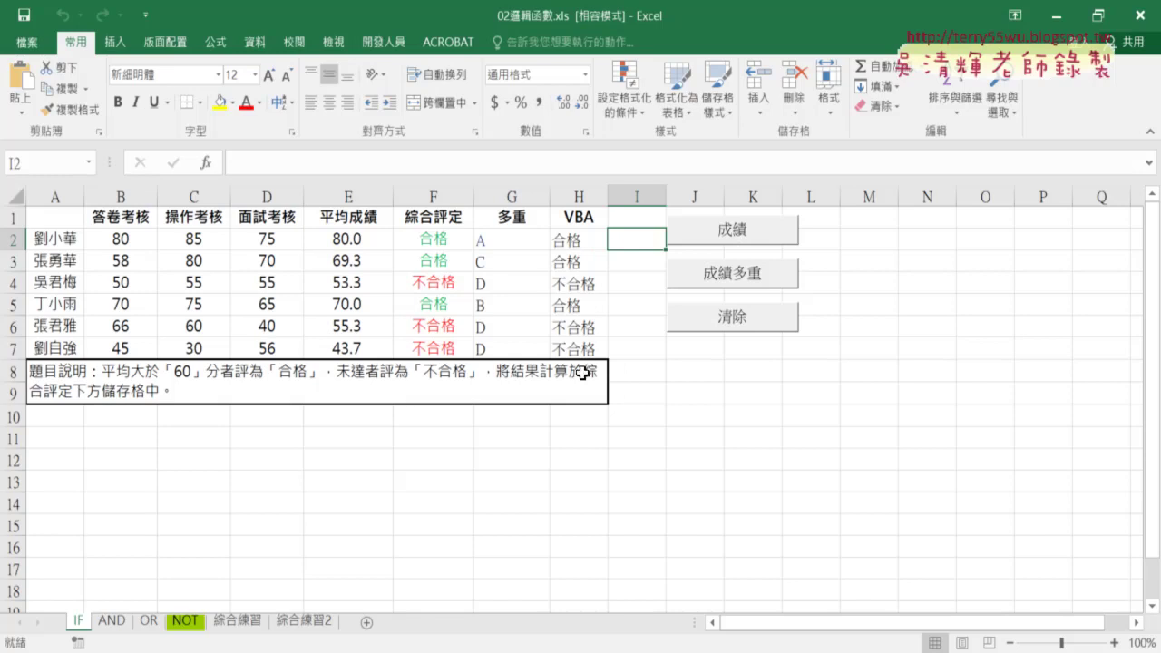
pyautogui.click(734, 283)
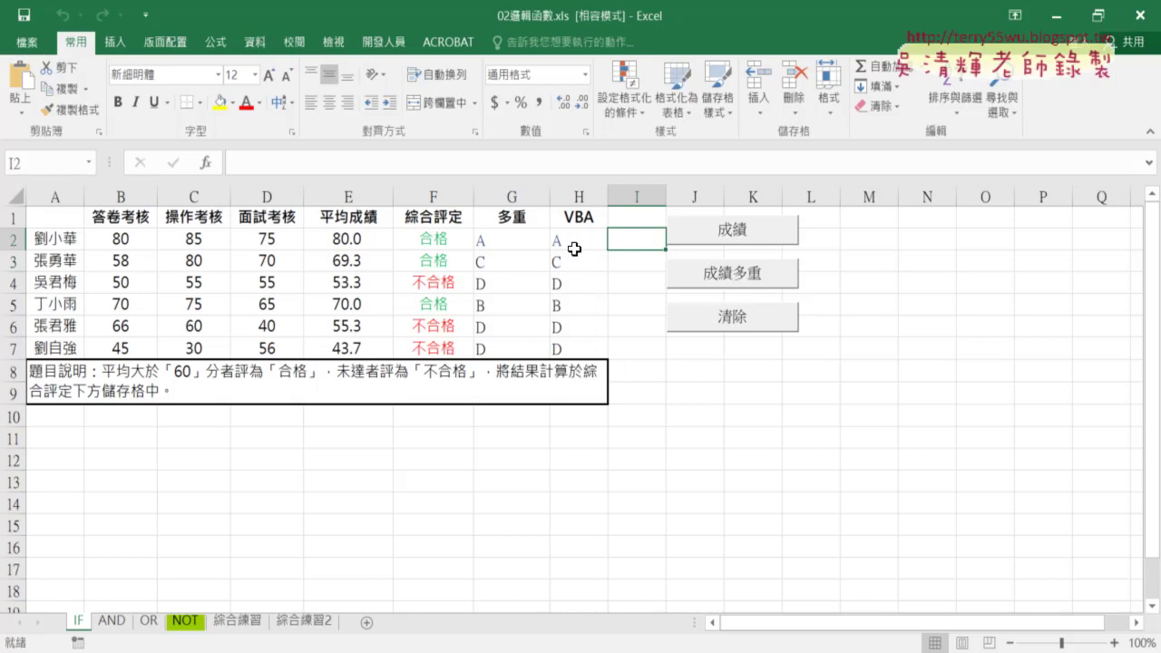
pyautogui.click(743, 323)
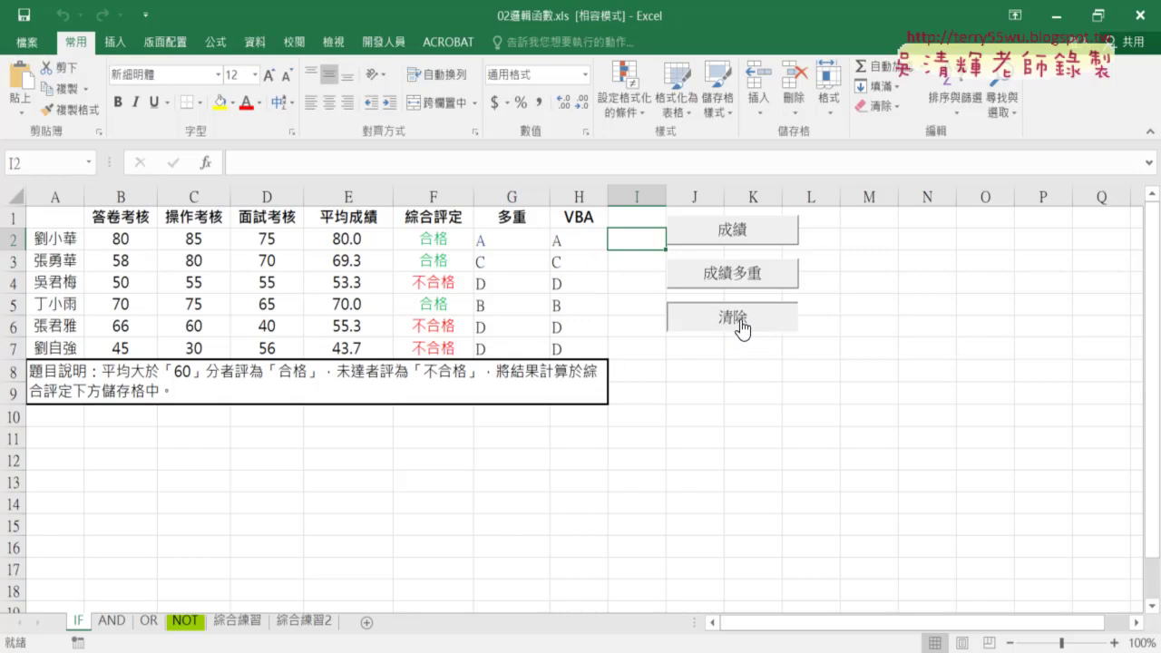
pyautogui.click(736, 236)
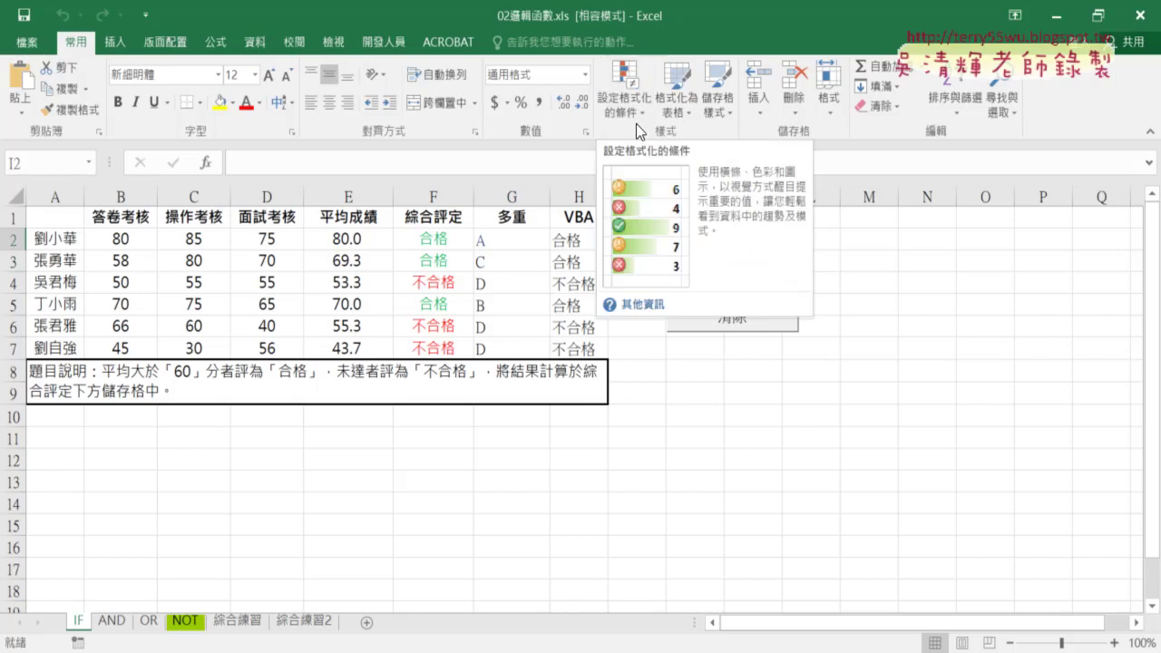
pyautogui.click(907, 280)
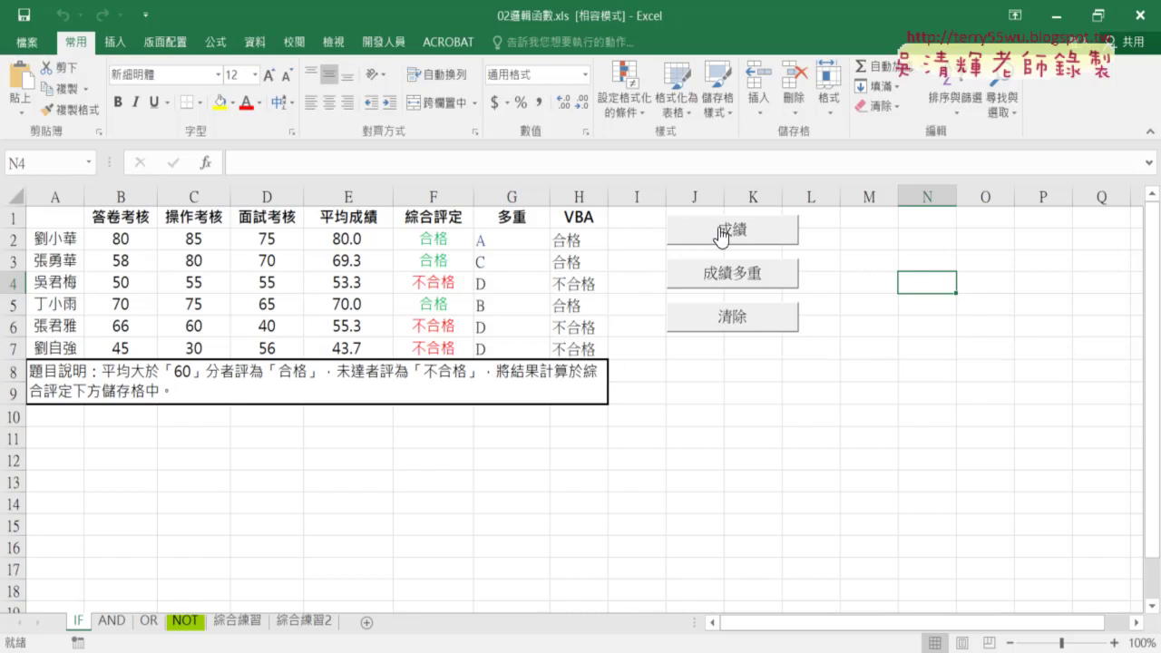
pyautogui.click(735, 279)
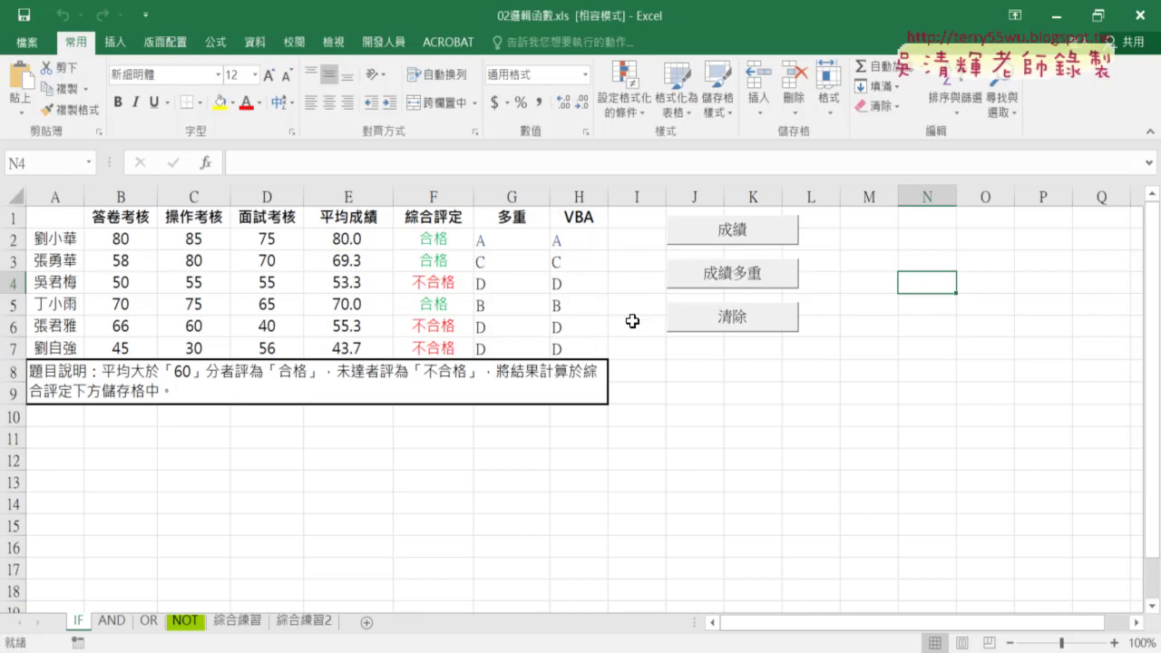
pyautogui.click(737, 330)
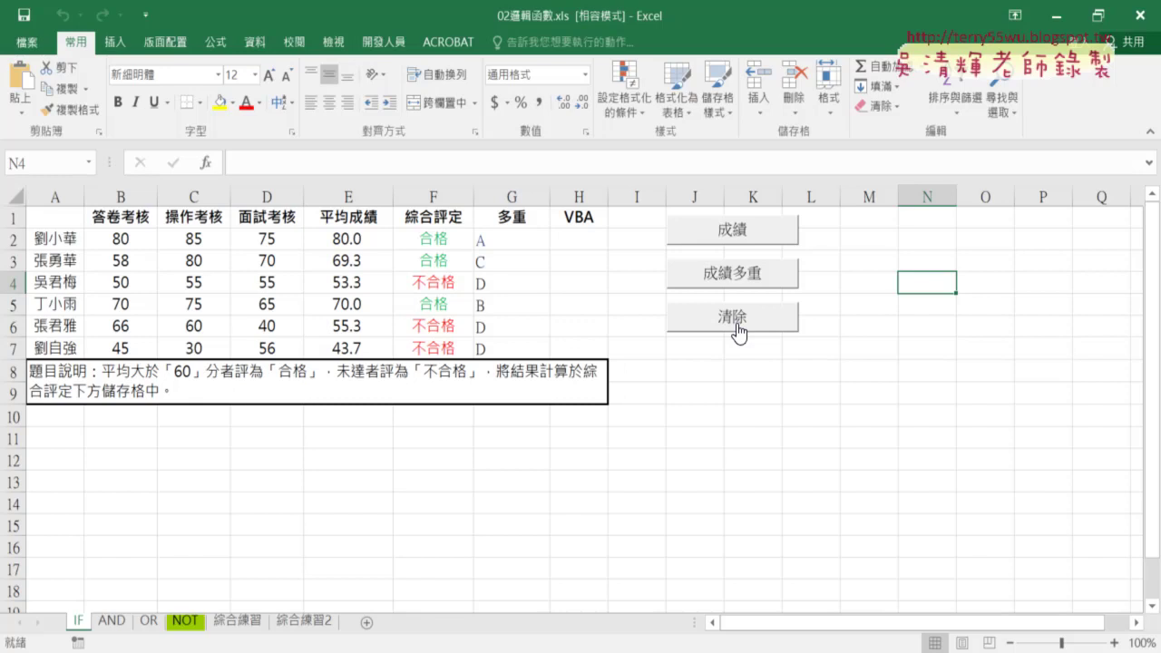
pyautogui.click(500, 241)
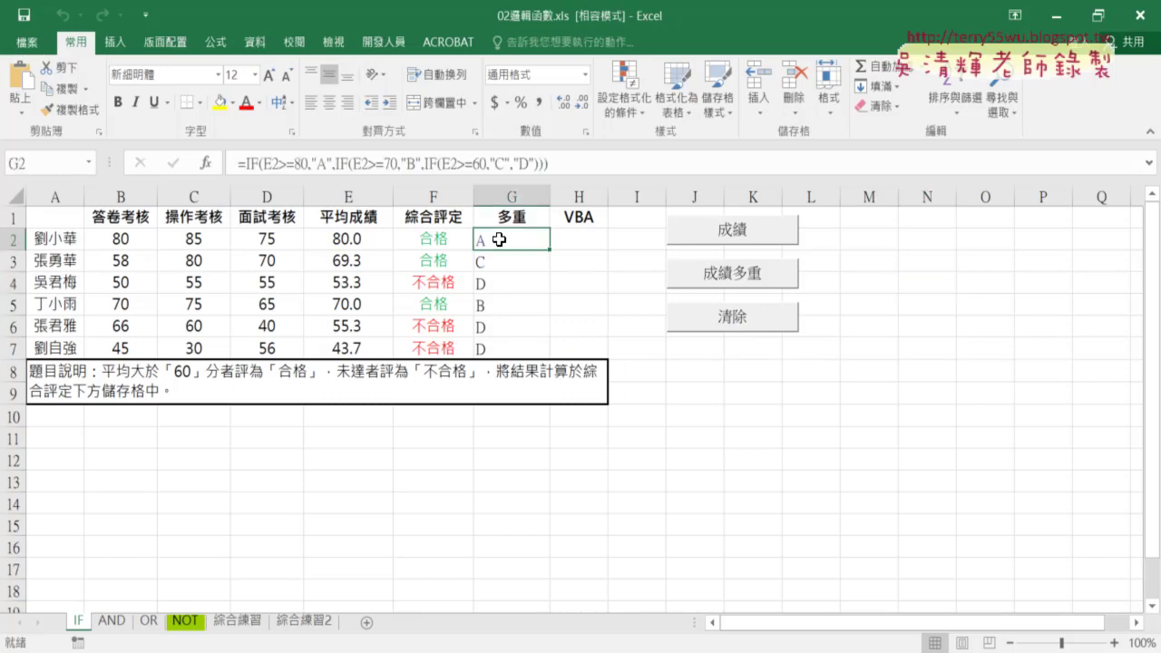